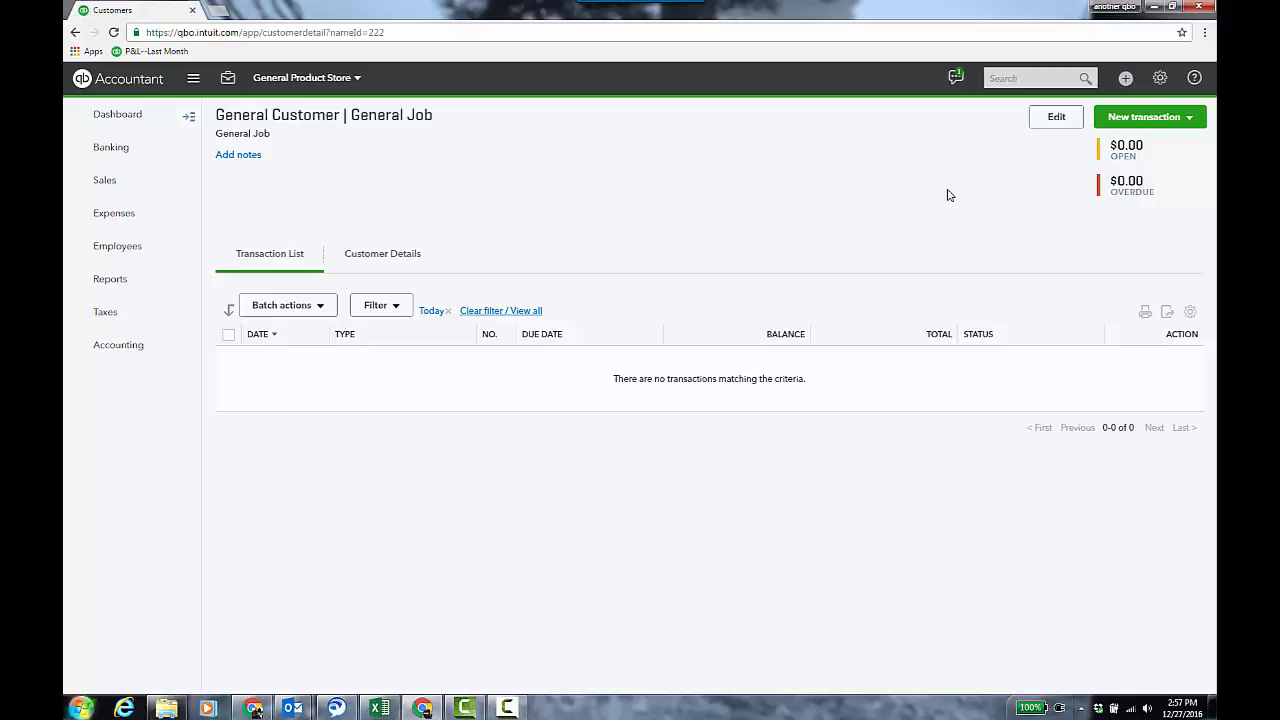
In the company's advanced account settings, set the time tracking first day of work week to Monday and save.
left_click(1159, 79)
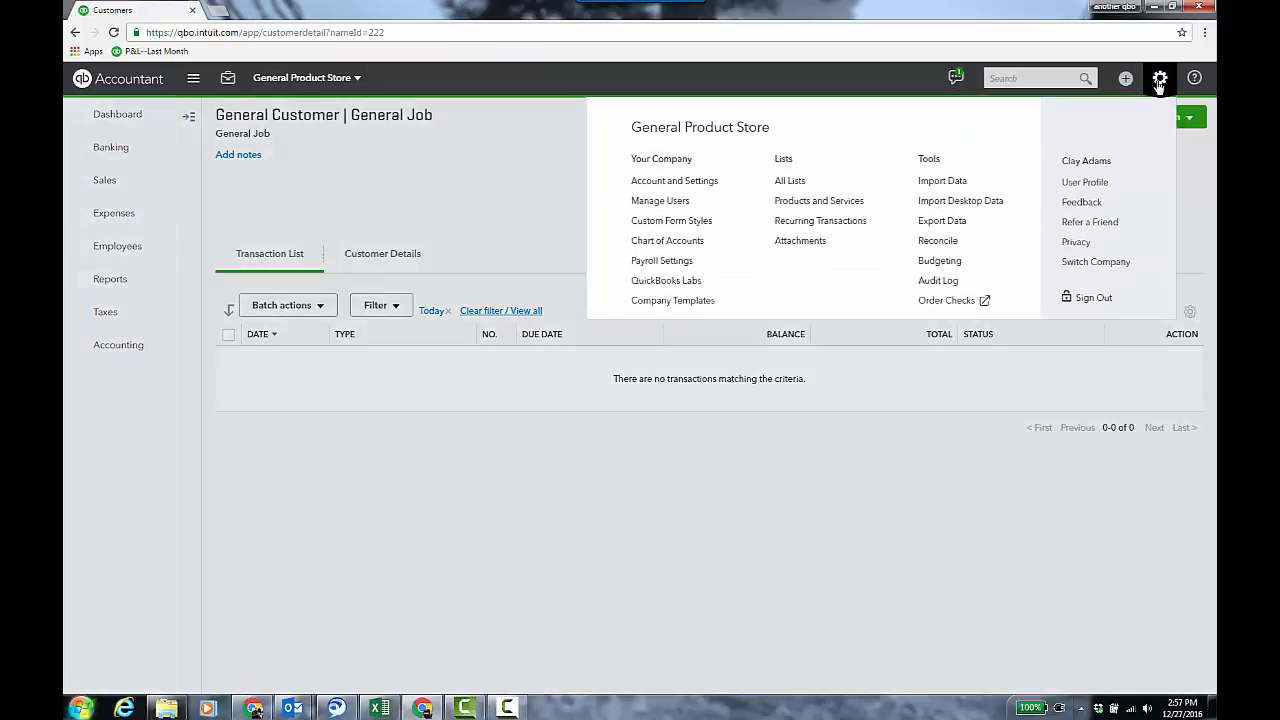
left_click(693, 186)
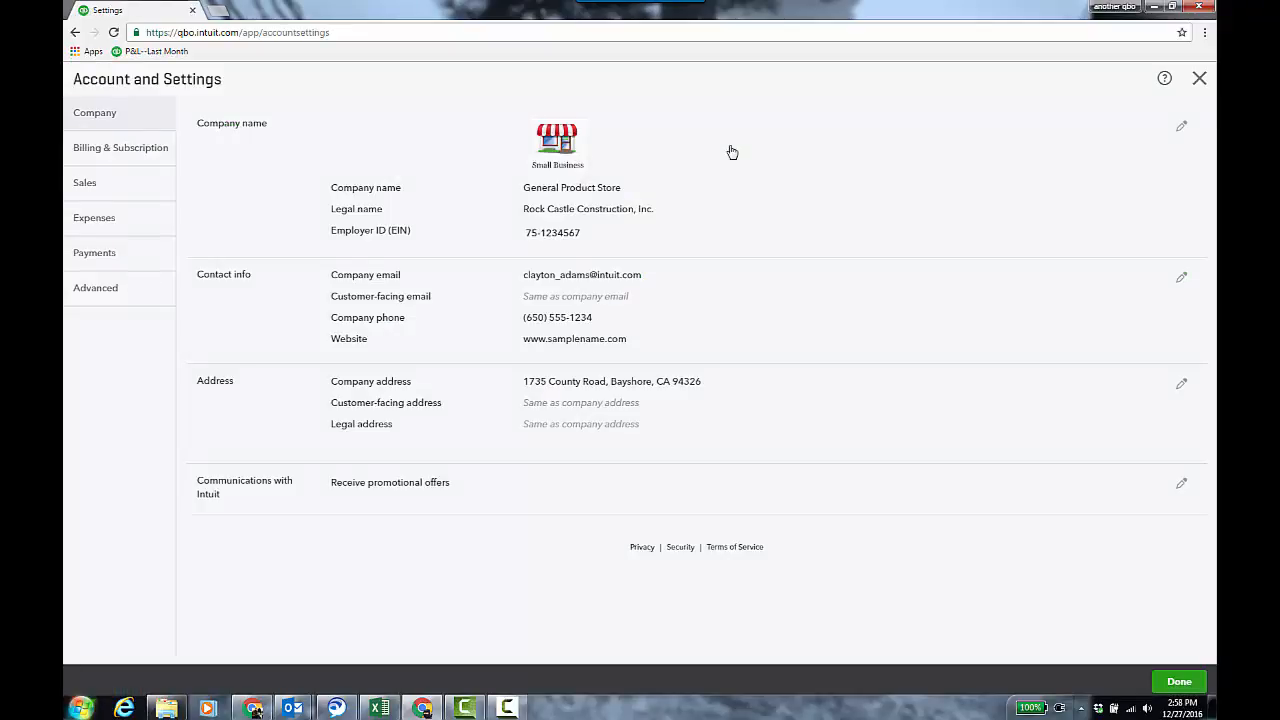
left_click(112, 292)
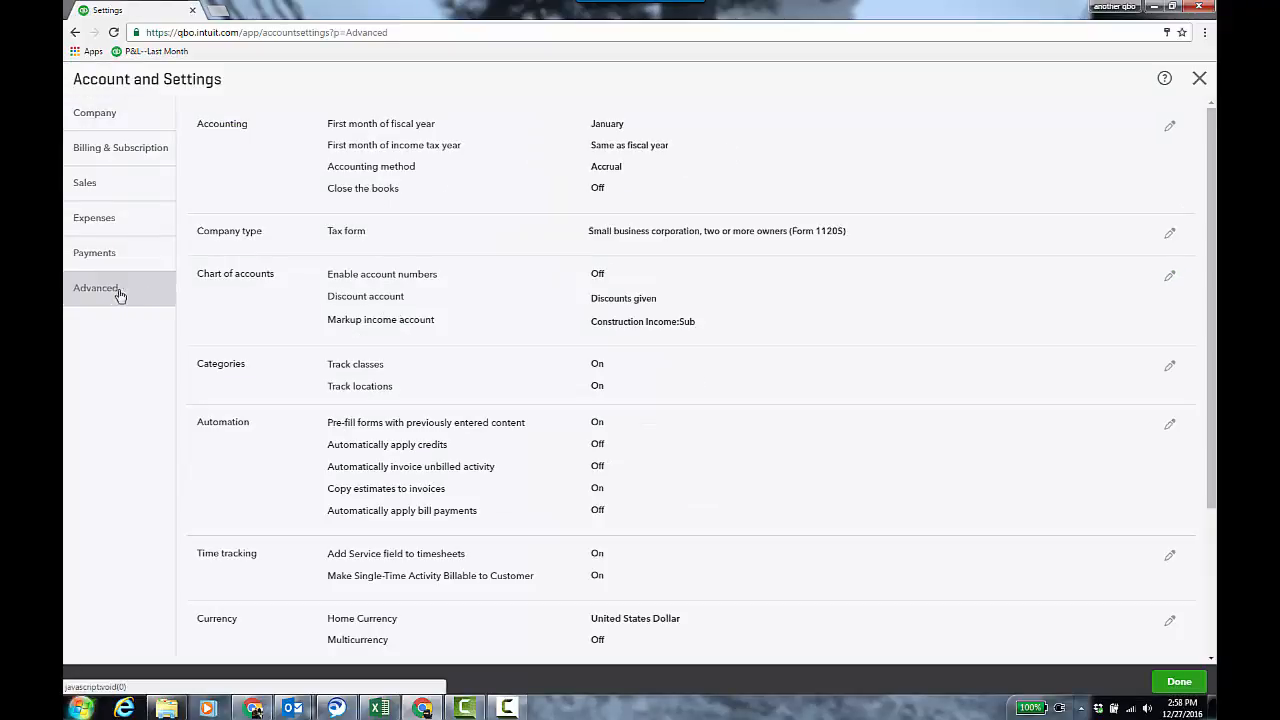
scroll(779, 381, "down", 2)
scroll(779, 381, "down", 4)
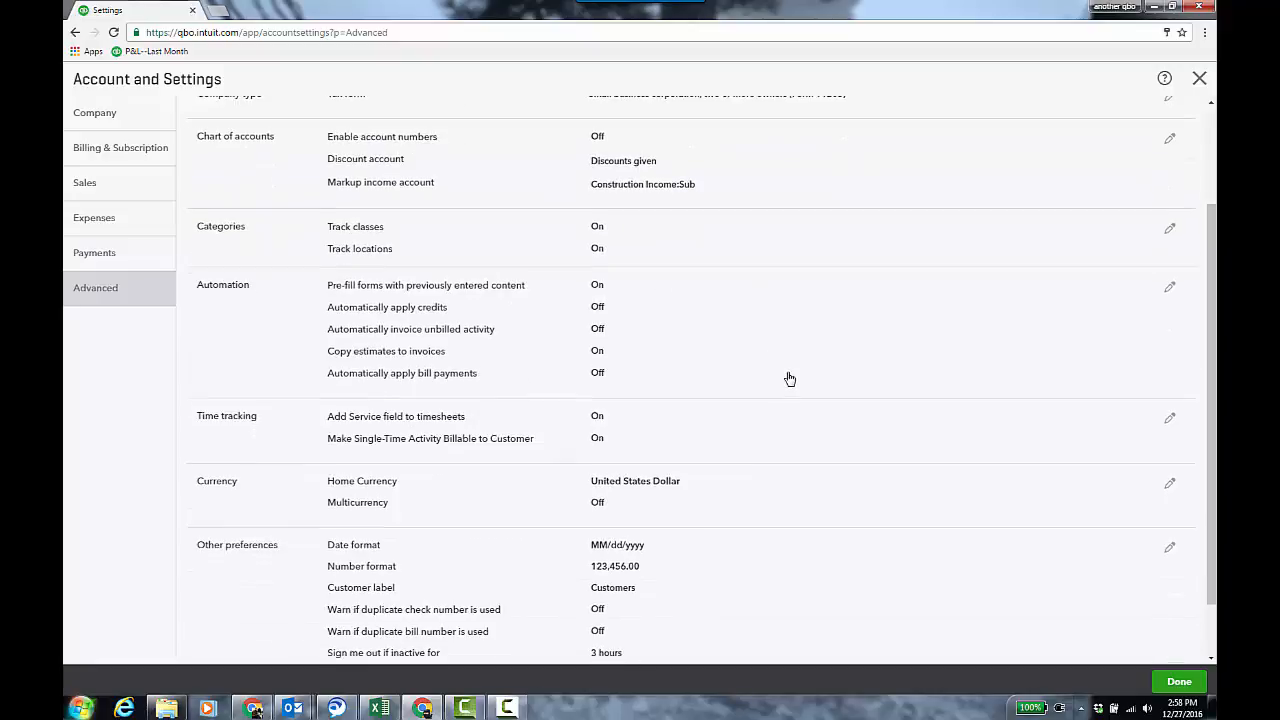
left_click(743, 367)
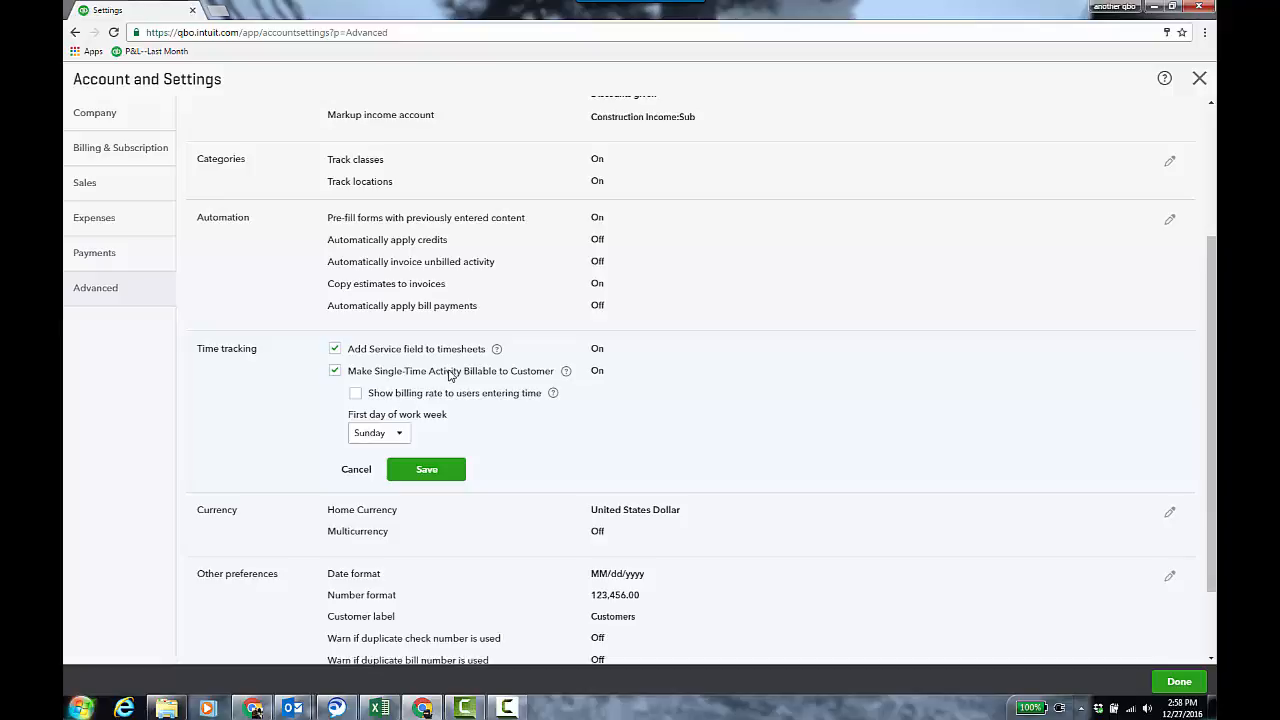
left_click(388, 438)
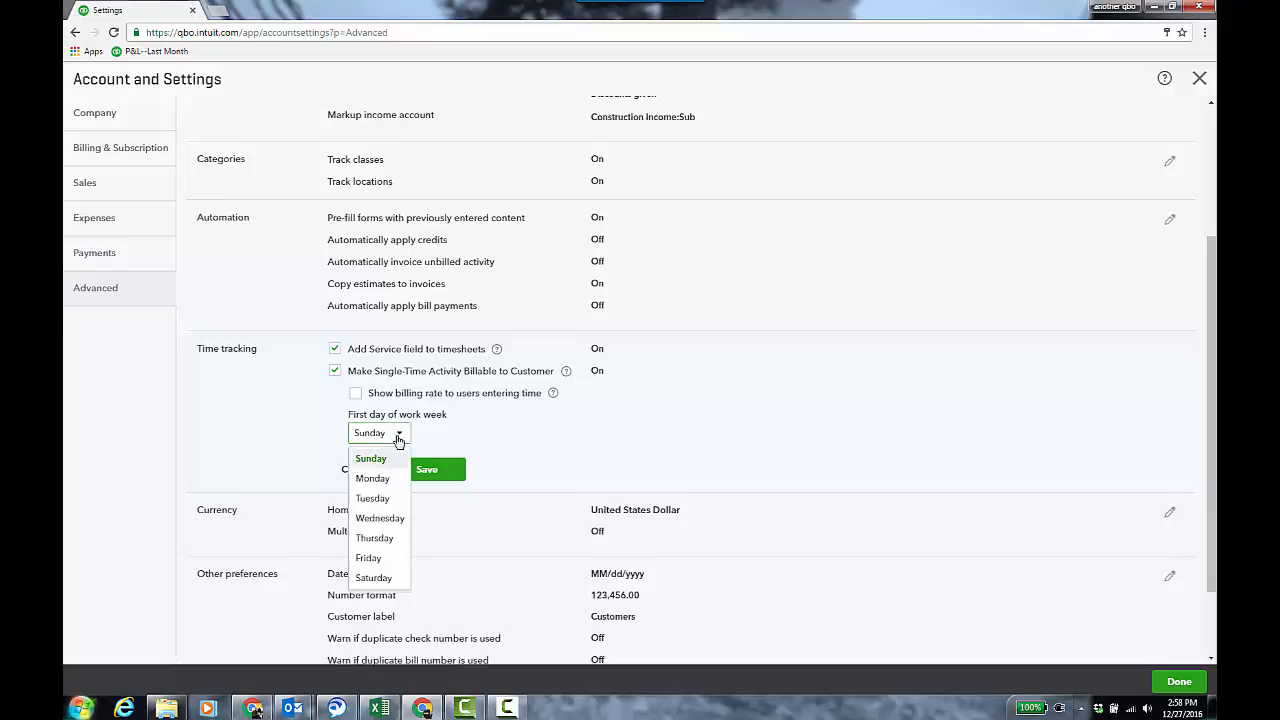
left_click(390, 478)
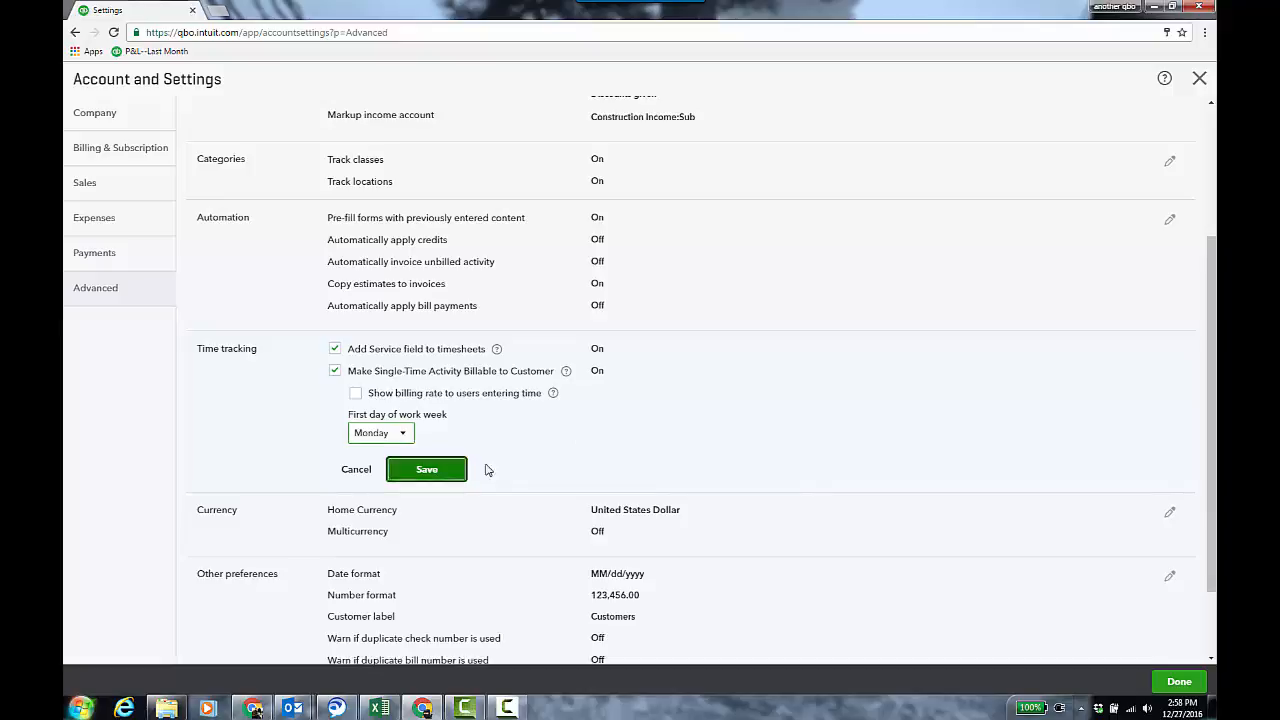
left_click(460, 469)
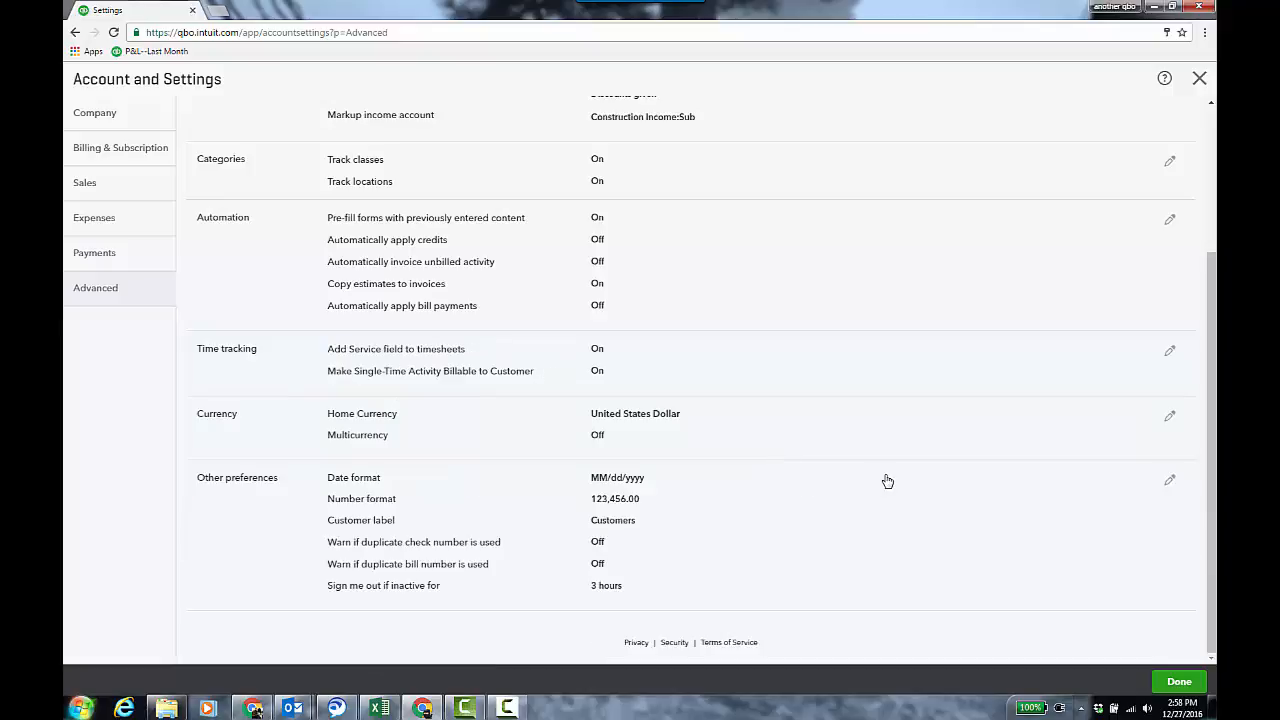
Review the account settings for bills and expenses, sales forms, automation and purchase orders.
left_click(126, 220)
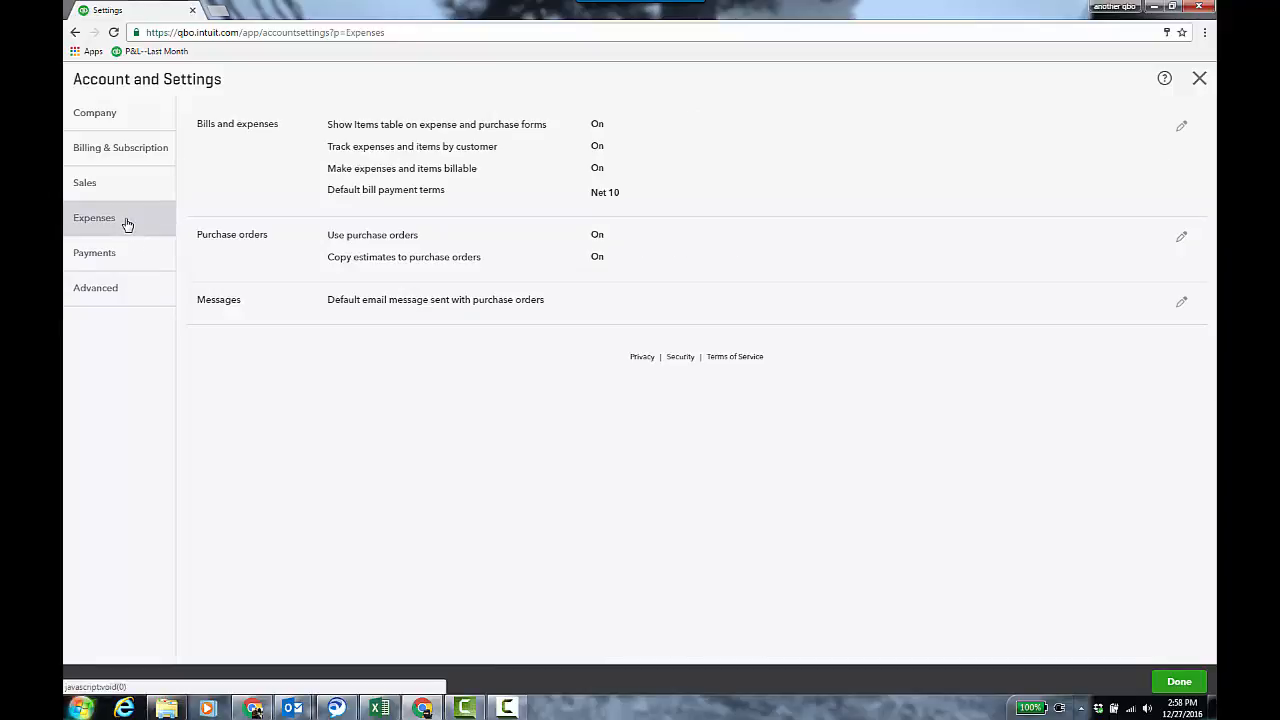
left_click(745, 173)
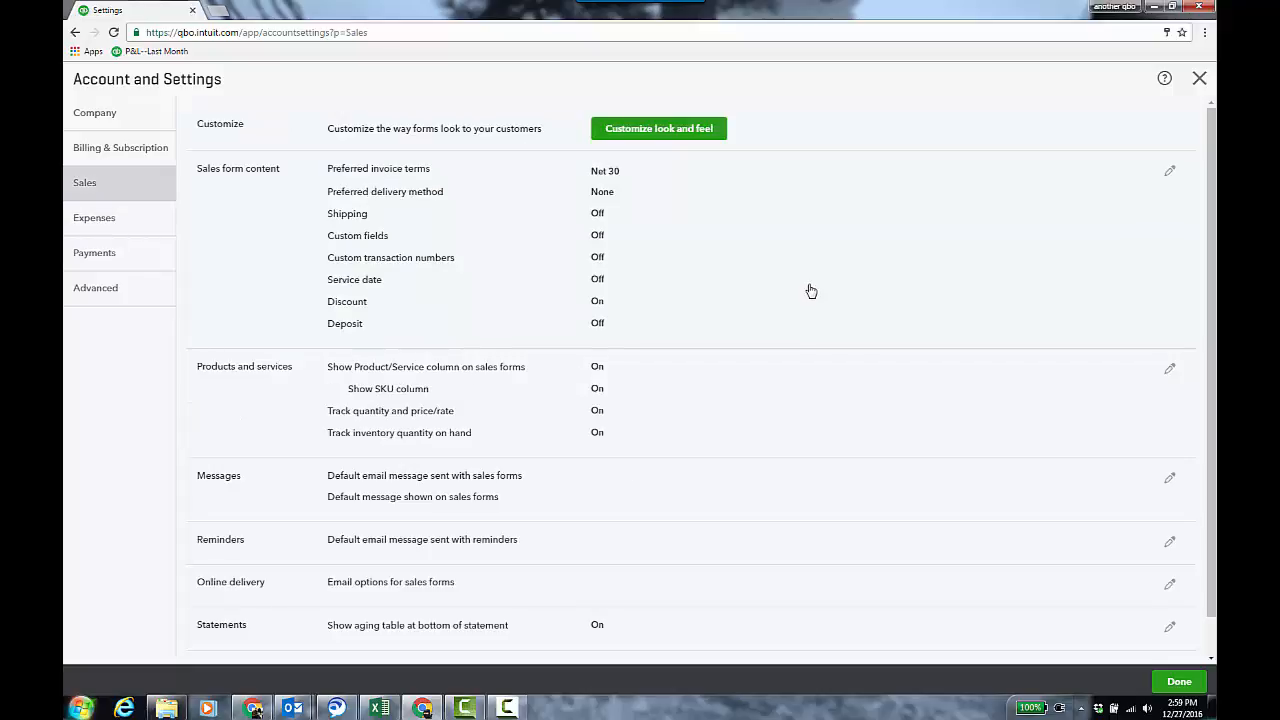
scroll(809, 289, "down", 1)
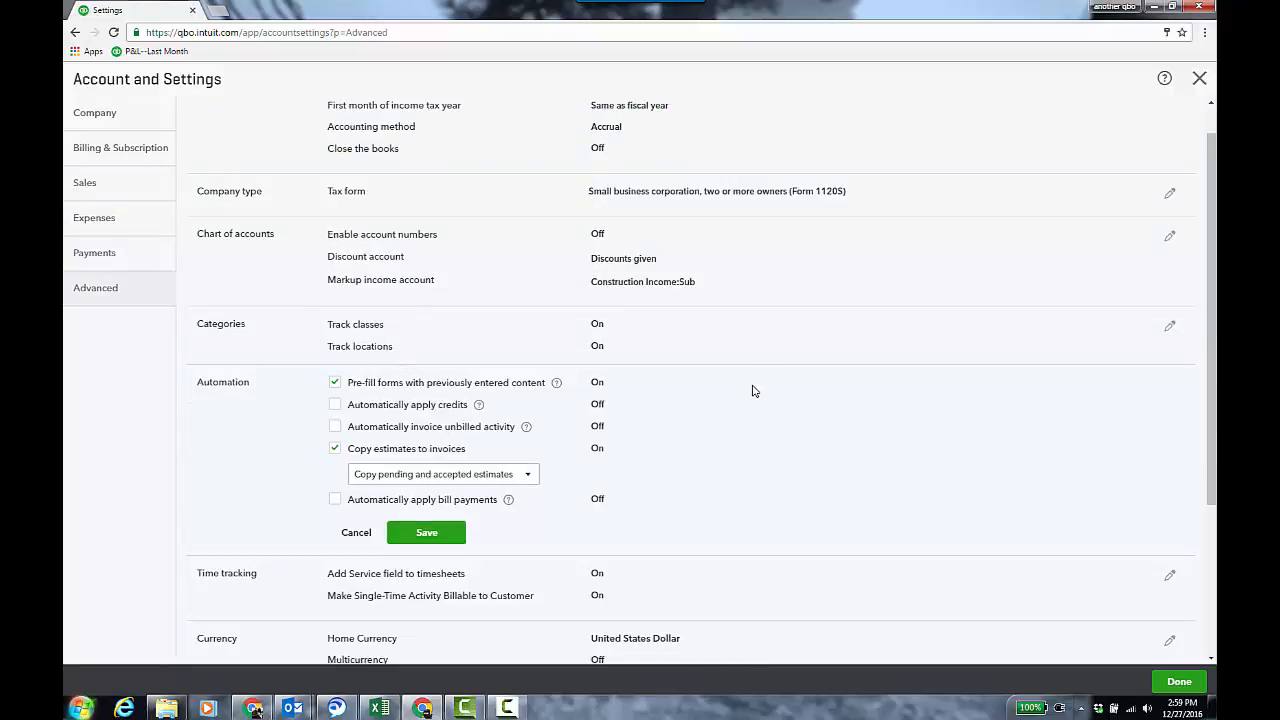
left_click(145, 222)
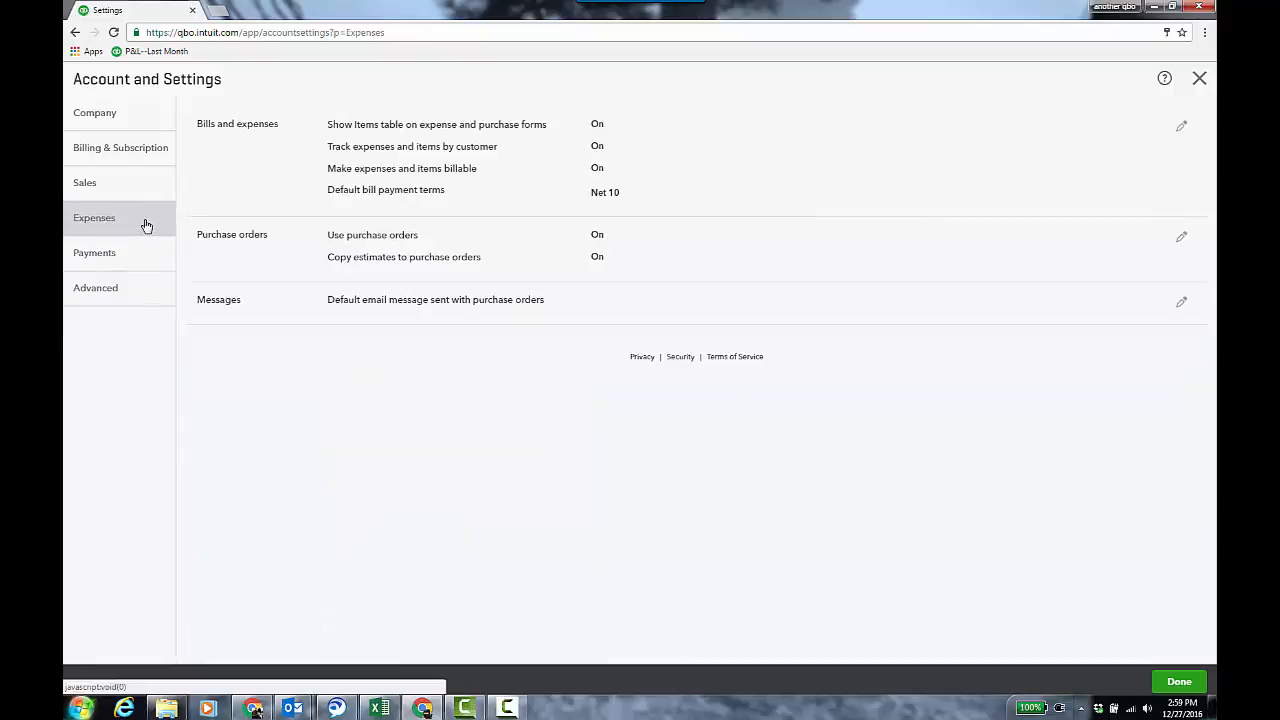
left_click(725, 260)
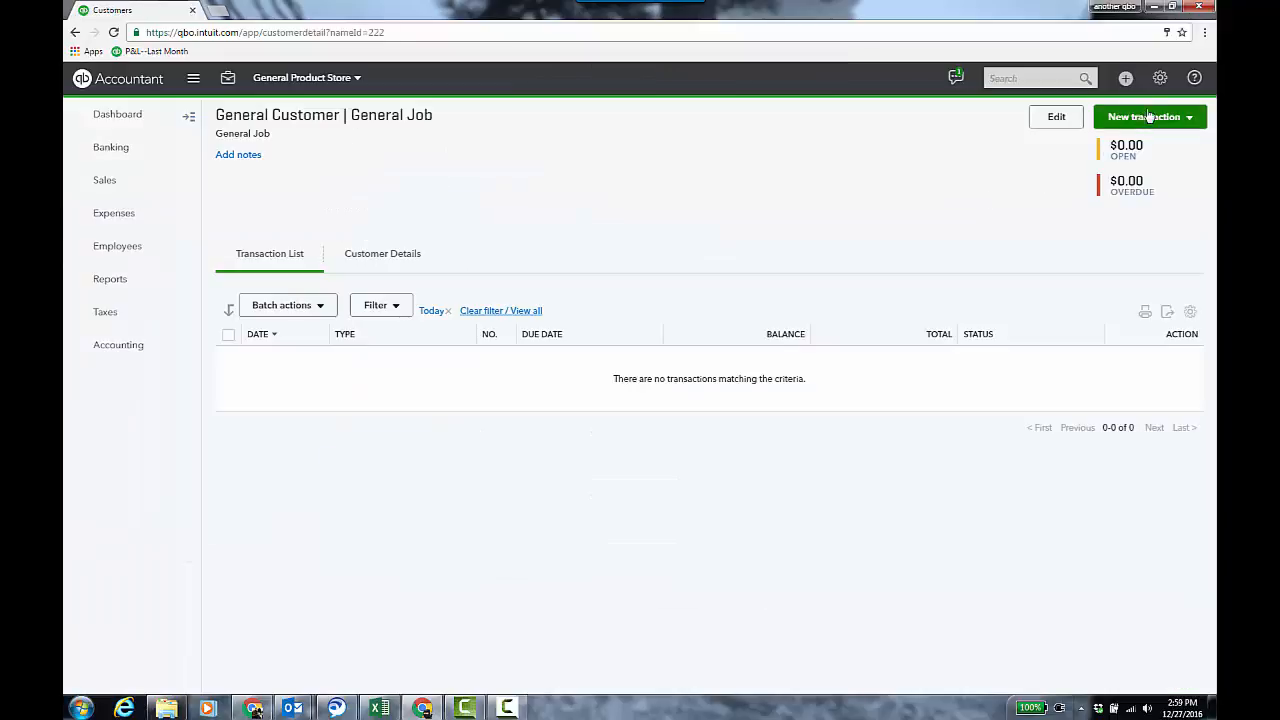
Edit the Framing service to be purchased from a vendor at a cost of 15, using the Cost of Goods Sold expense account.
left_click(1158, 84)
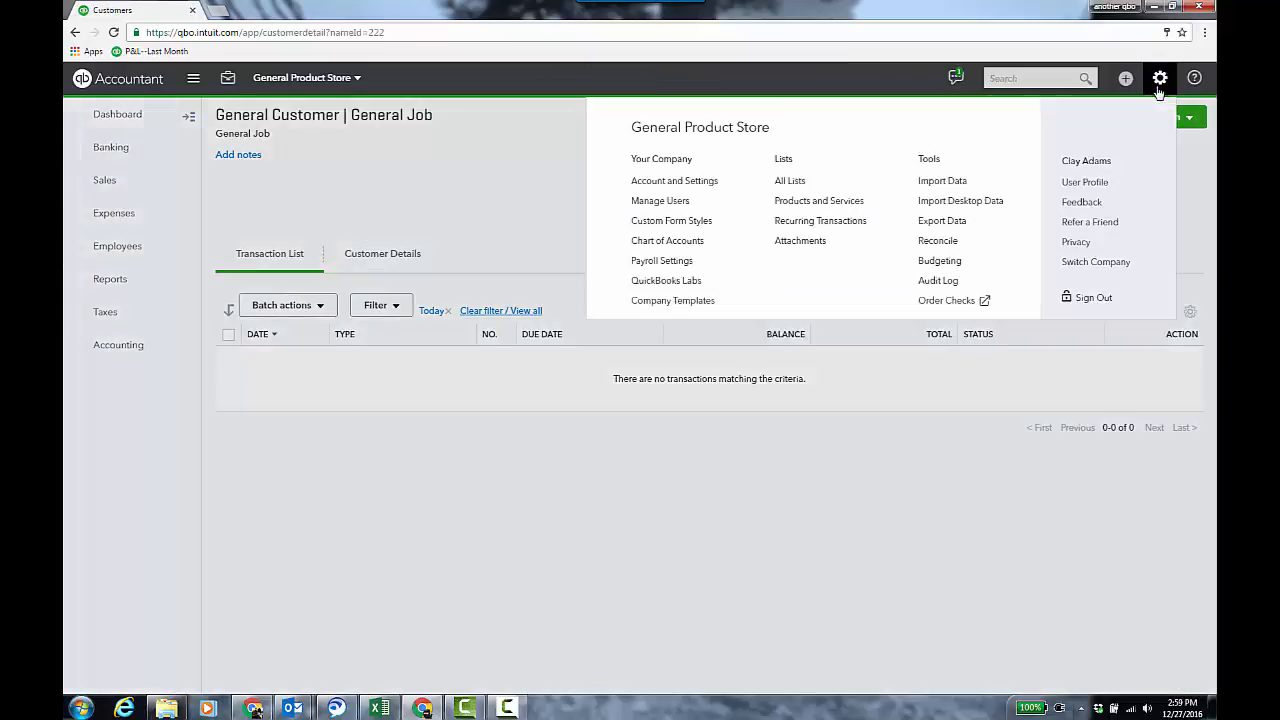
left_click(852, 204)
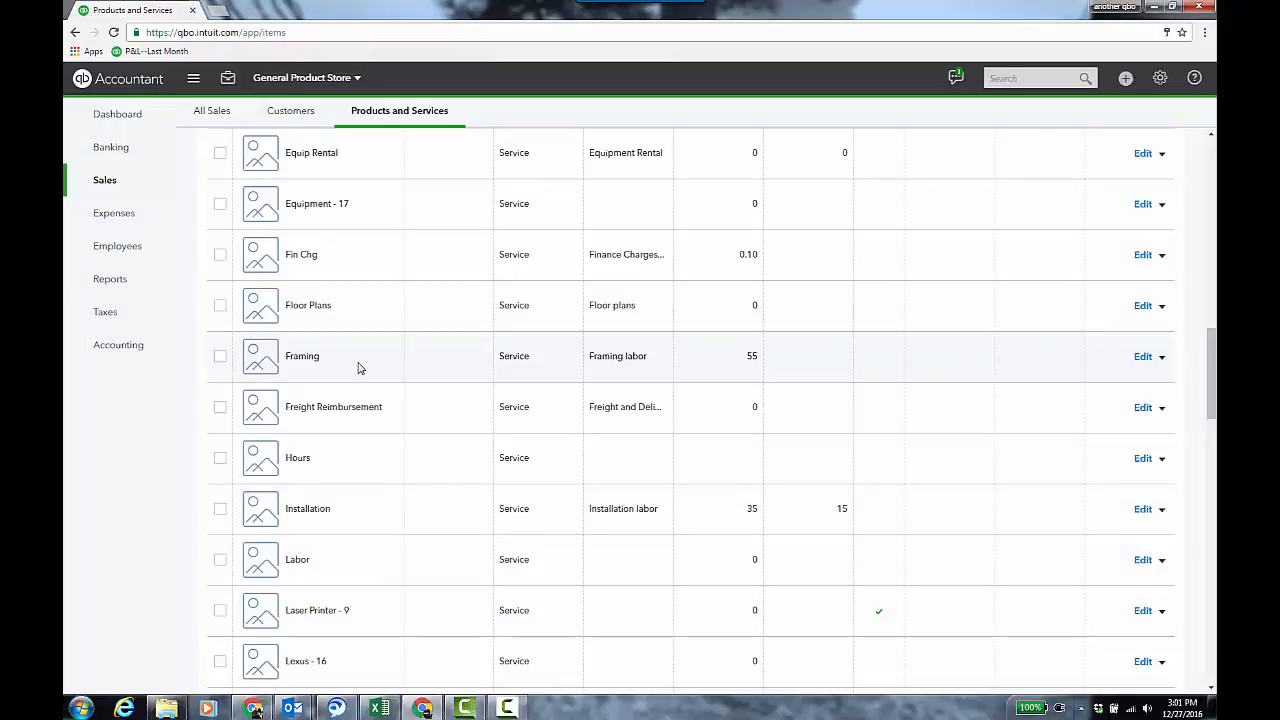
left_click(1143, 357)
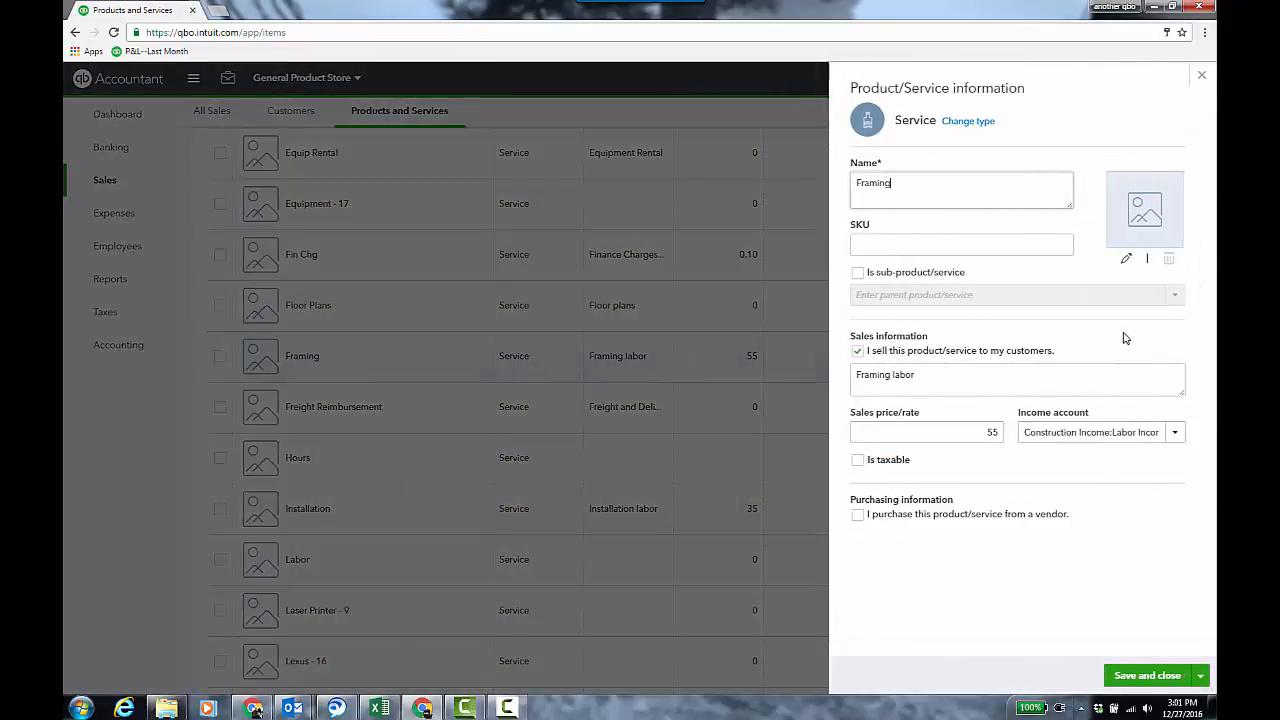
left_click(858, 515)
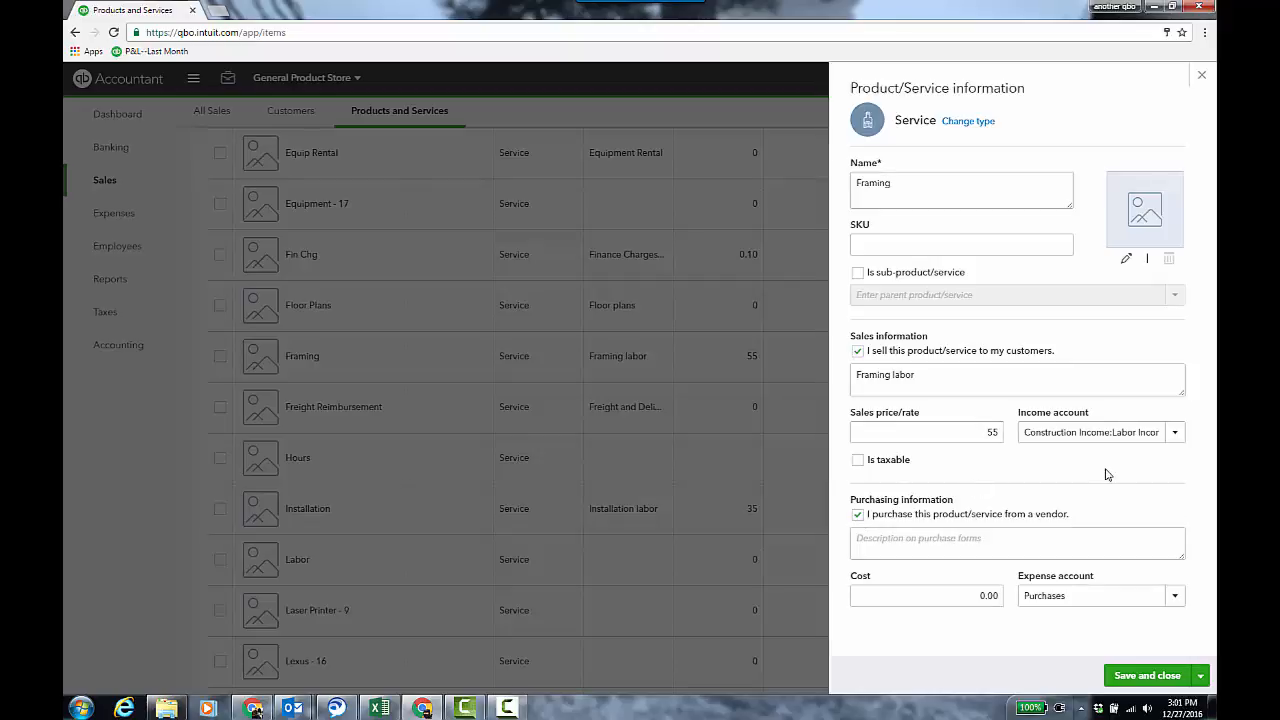
left_click(984, 596)
type("15")
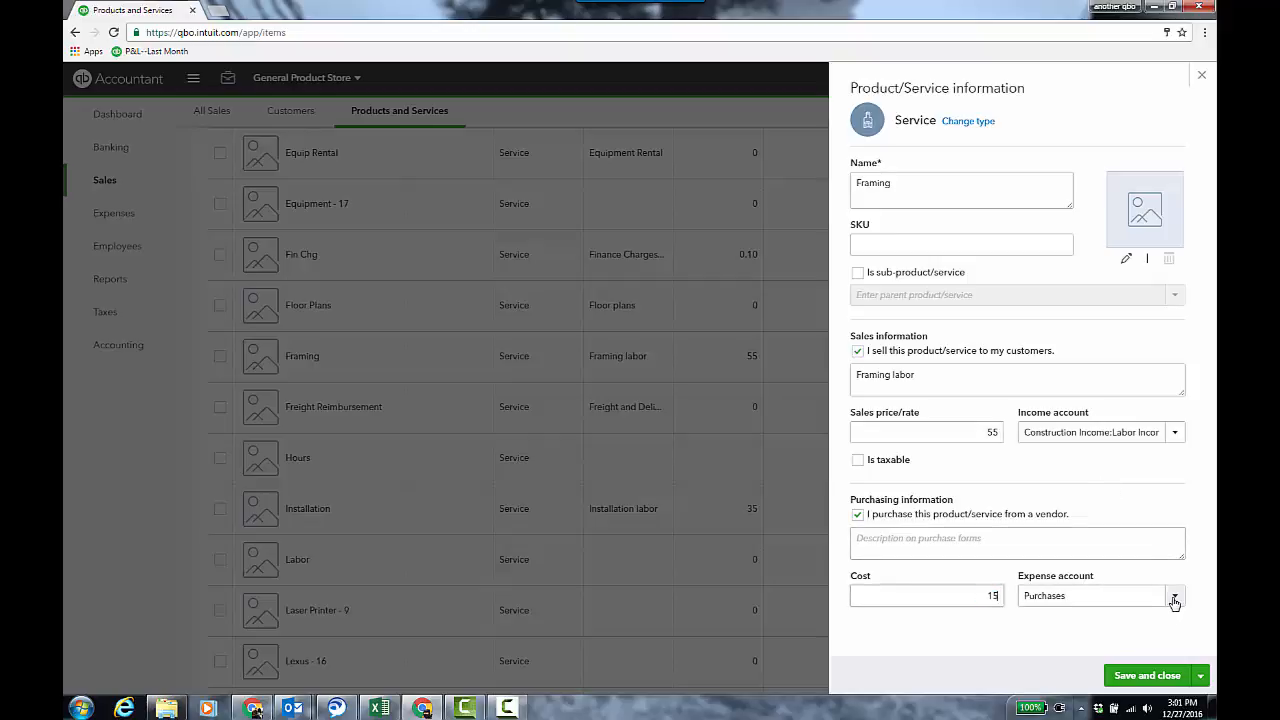
left_click(1174, 597)
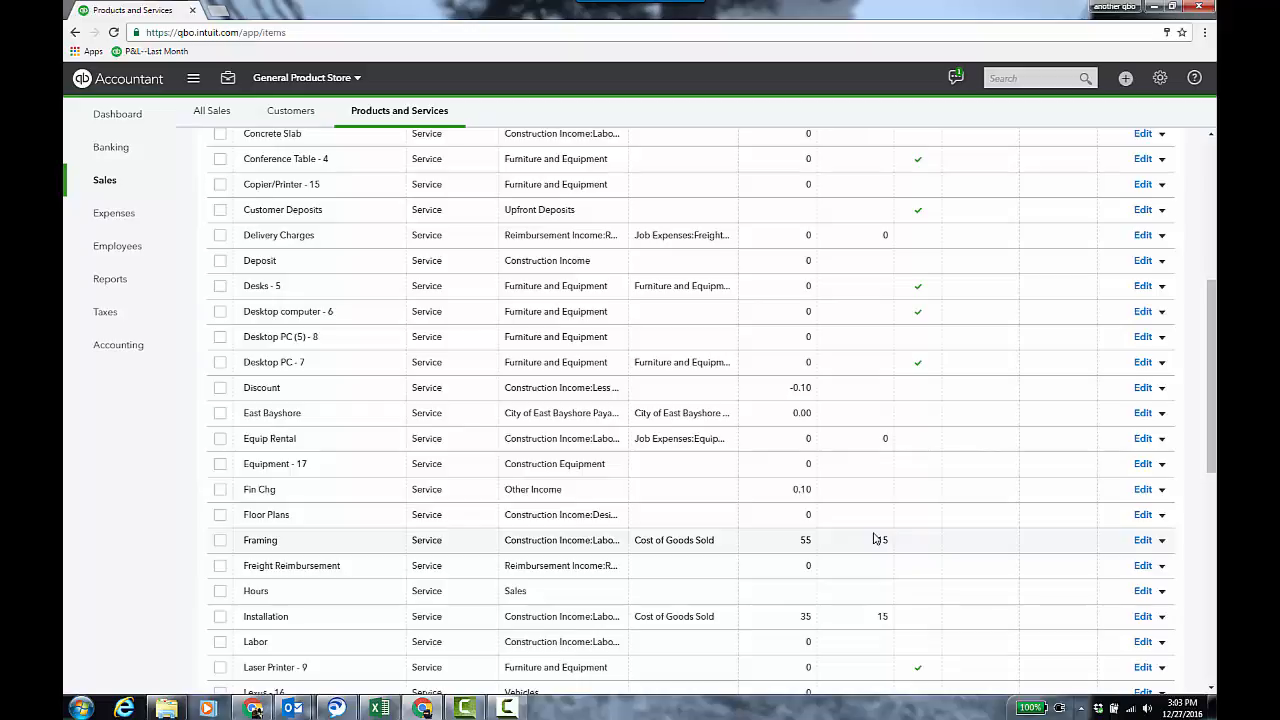
Start a new vendor expense.
scroll(873, 539, "up", 10)
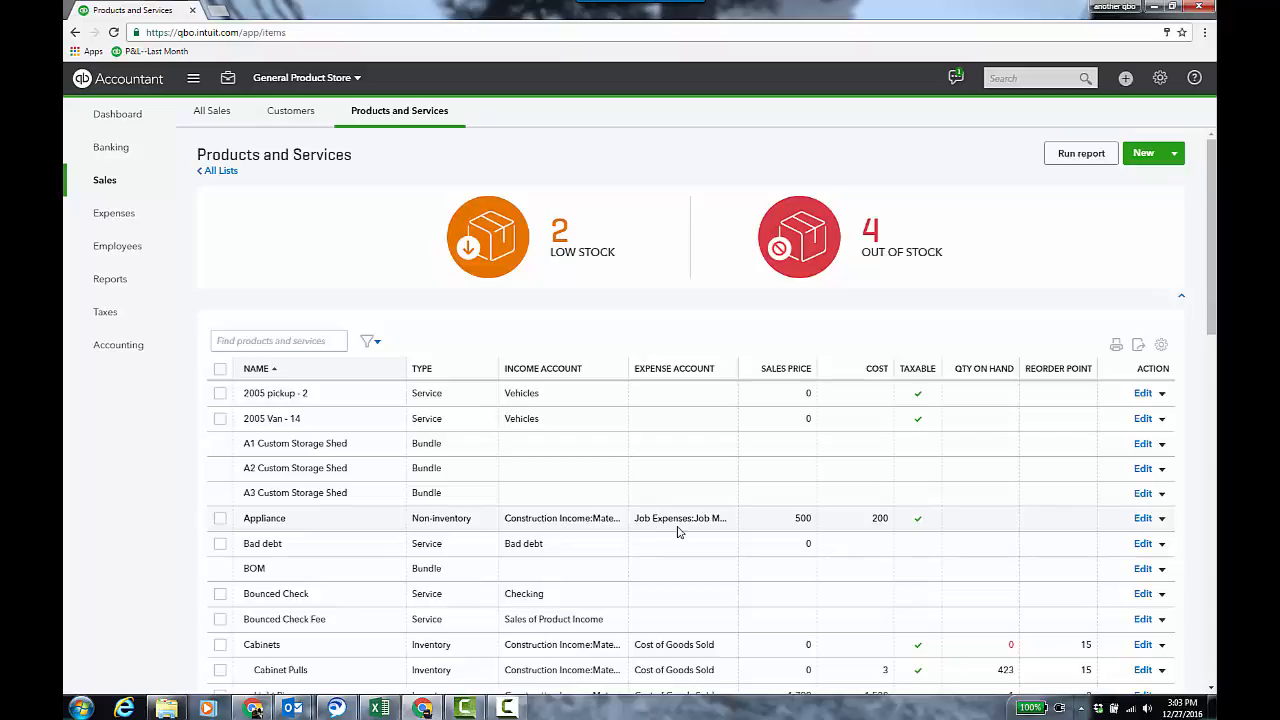
left_click(1125, 79)
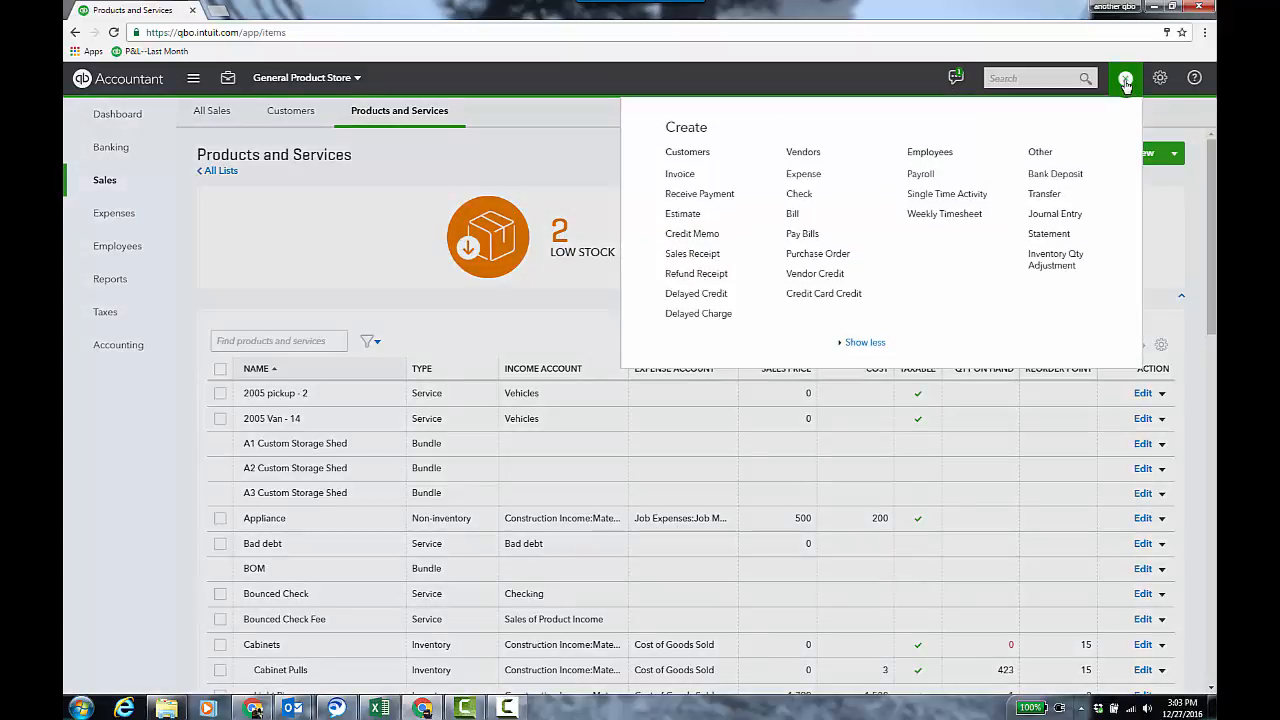
left_click(810, 177)
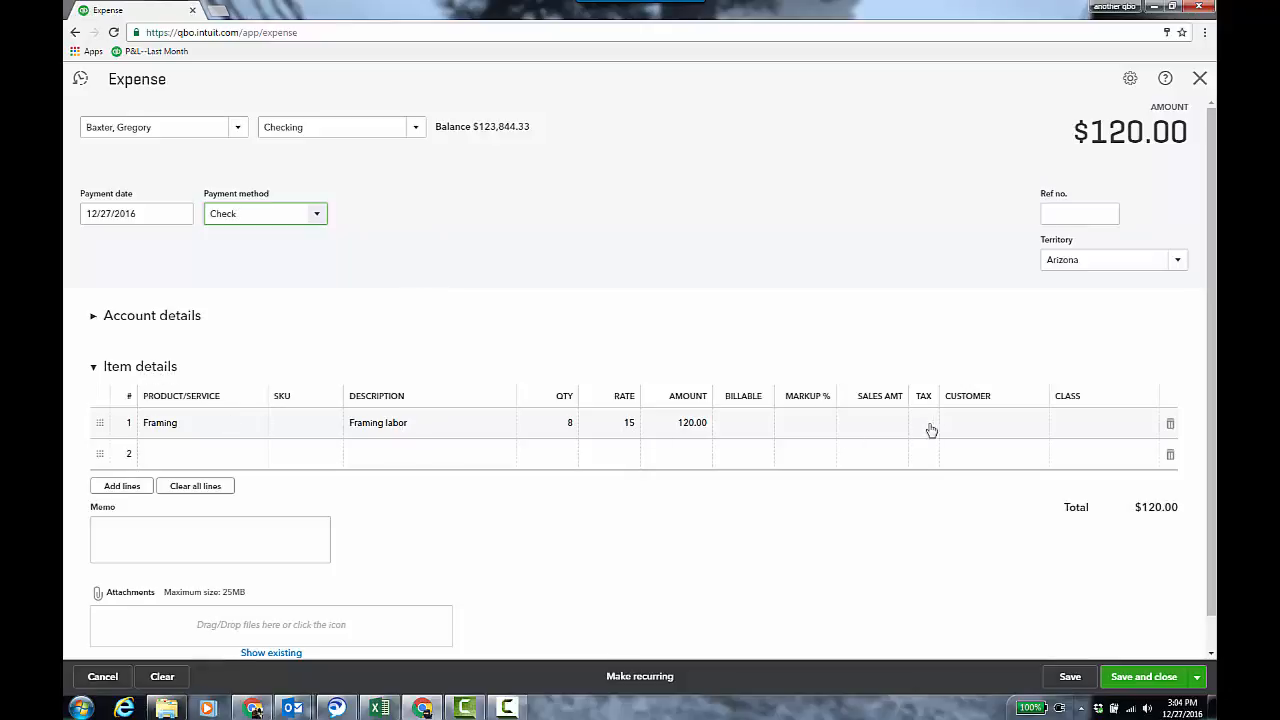
Assign the expense's Framing line to General Job under General Customer and mark it billable.
left_click(990, 432)
left_click(1036, 430)
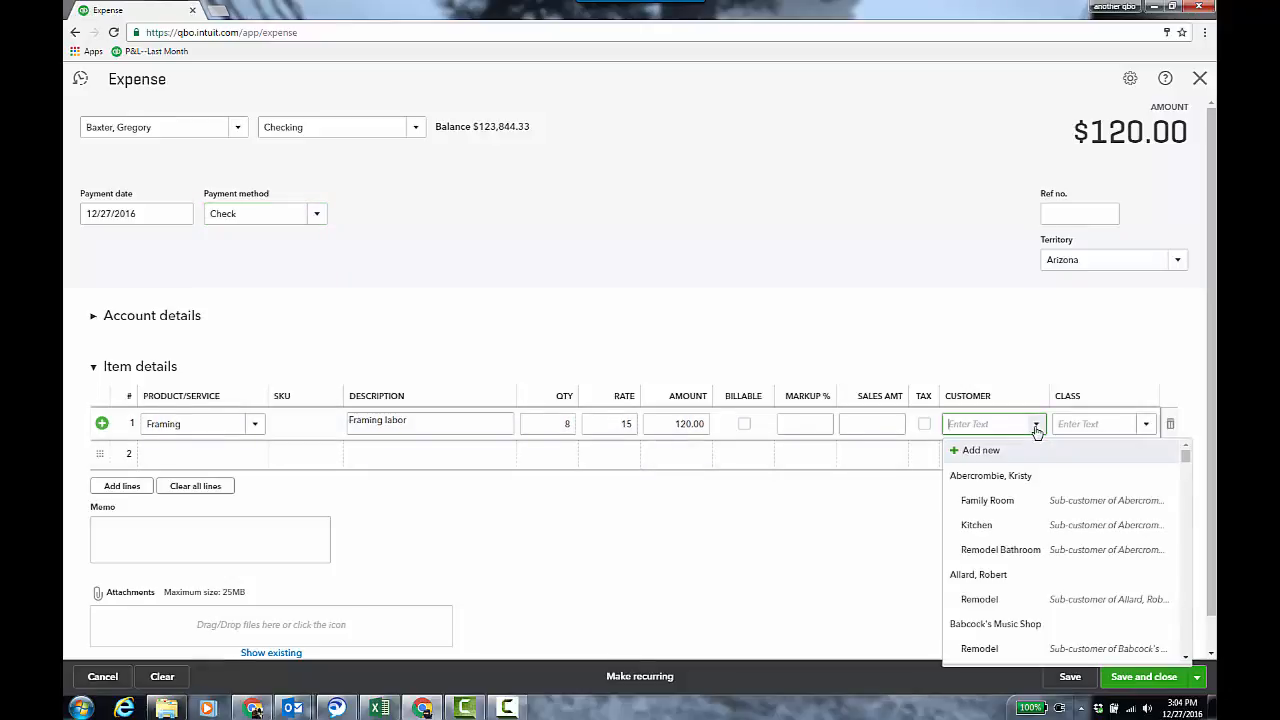
type("ge")
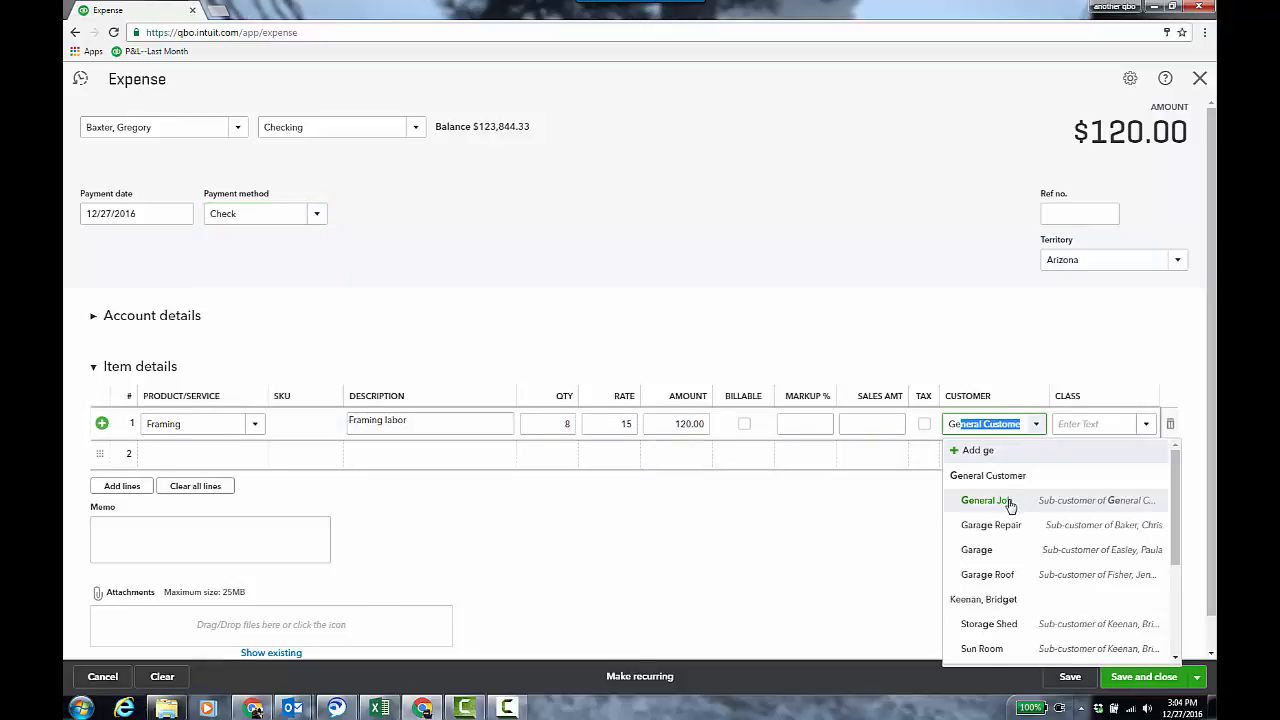
left_click(1012, 502)
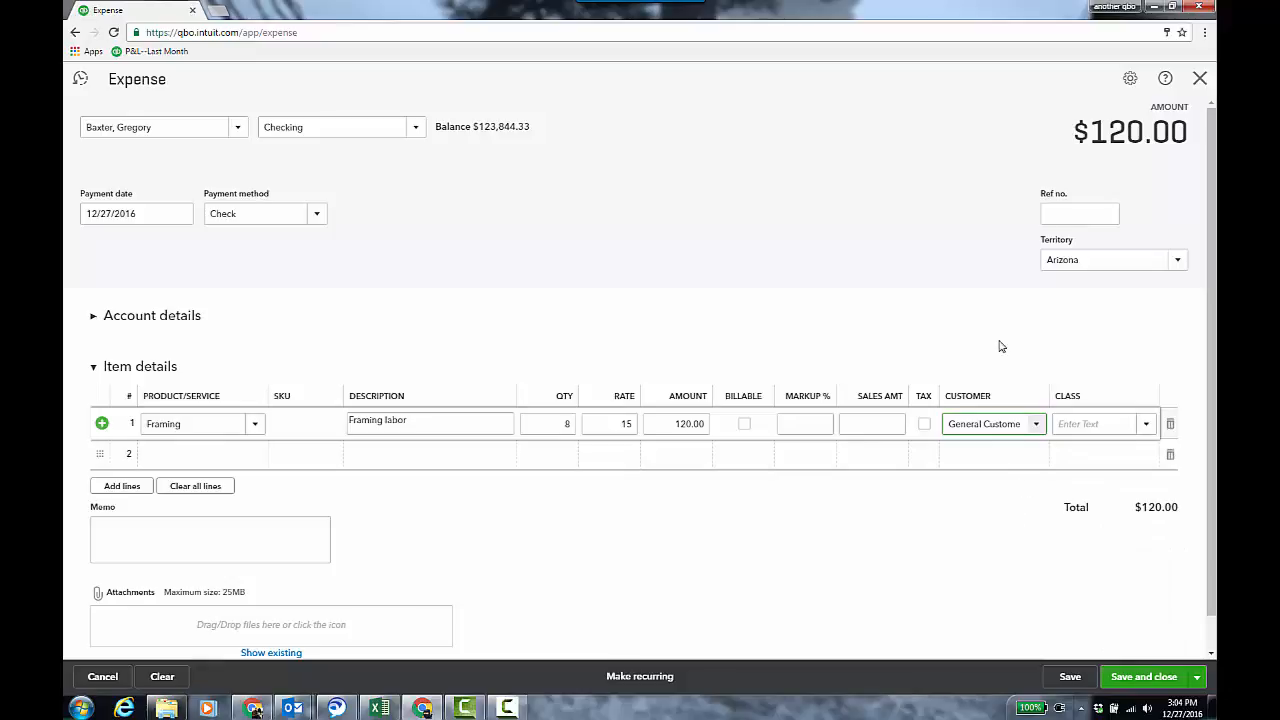
left_click(745, 425)
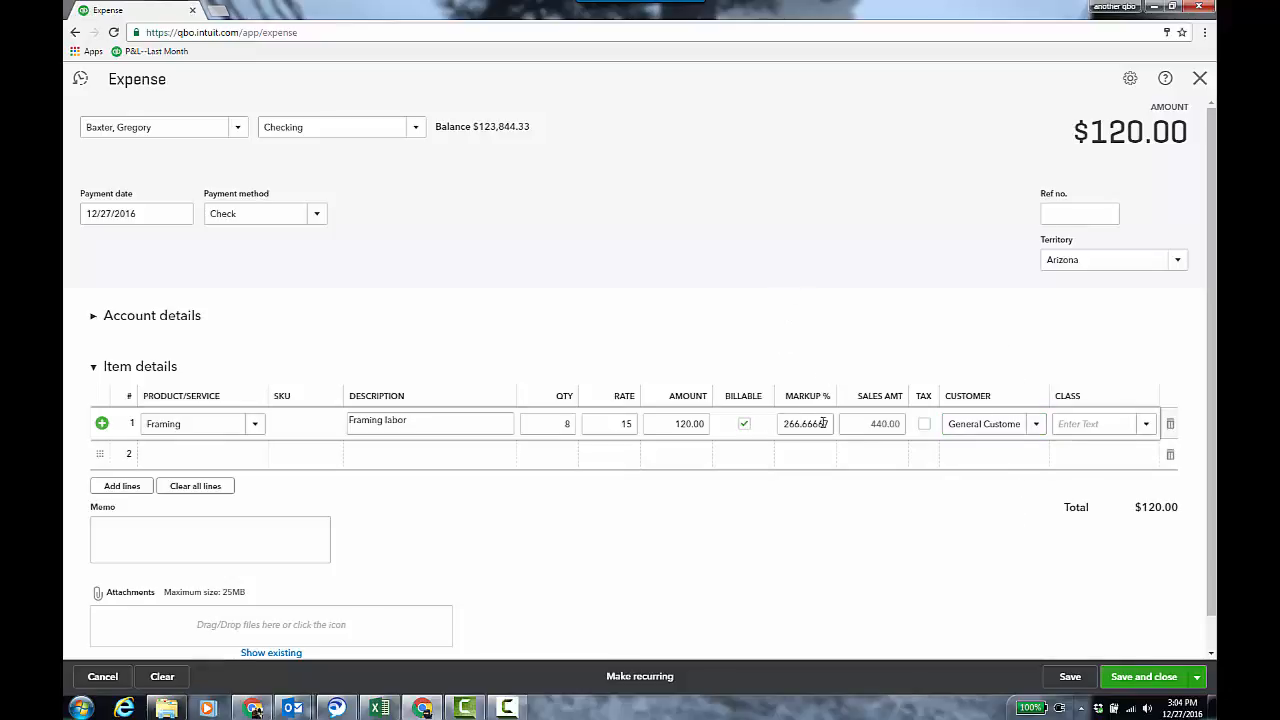
Set the markup on the billable Framing line to 25%.
left_click_drag(826, 423, 779, 423)
key("BackSpace")
left_click(893, 338)
type("25")
left_click(836, 382)
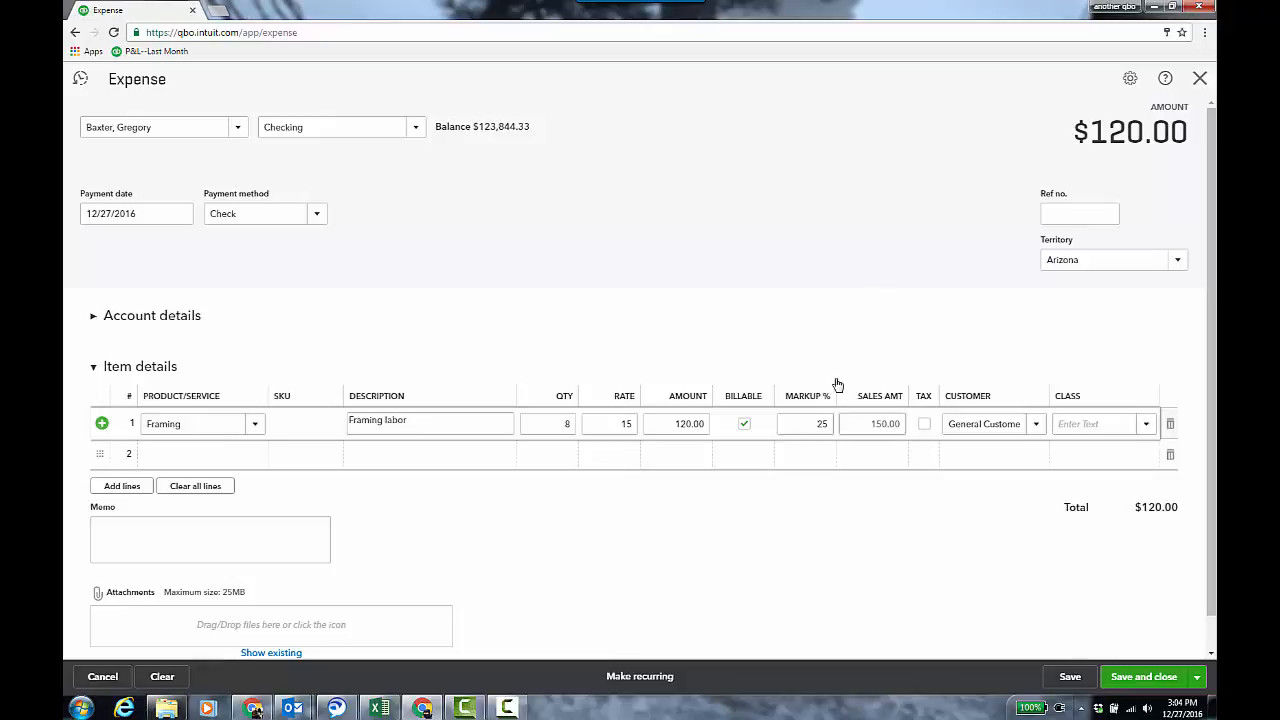
Turn the Framing line's billable option off and on again, and close the tab with the expense settings.
left_click(744, 423)
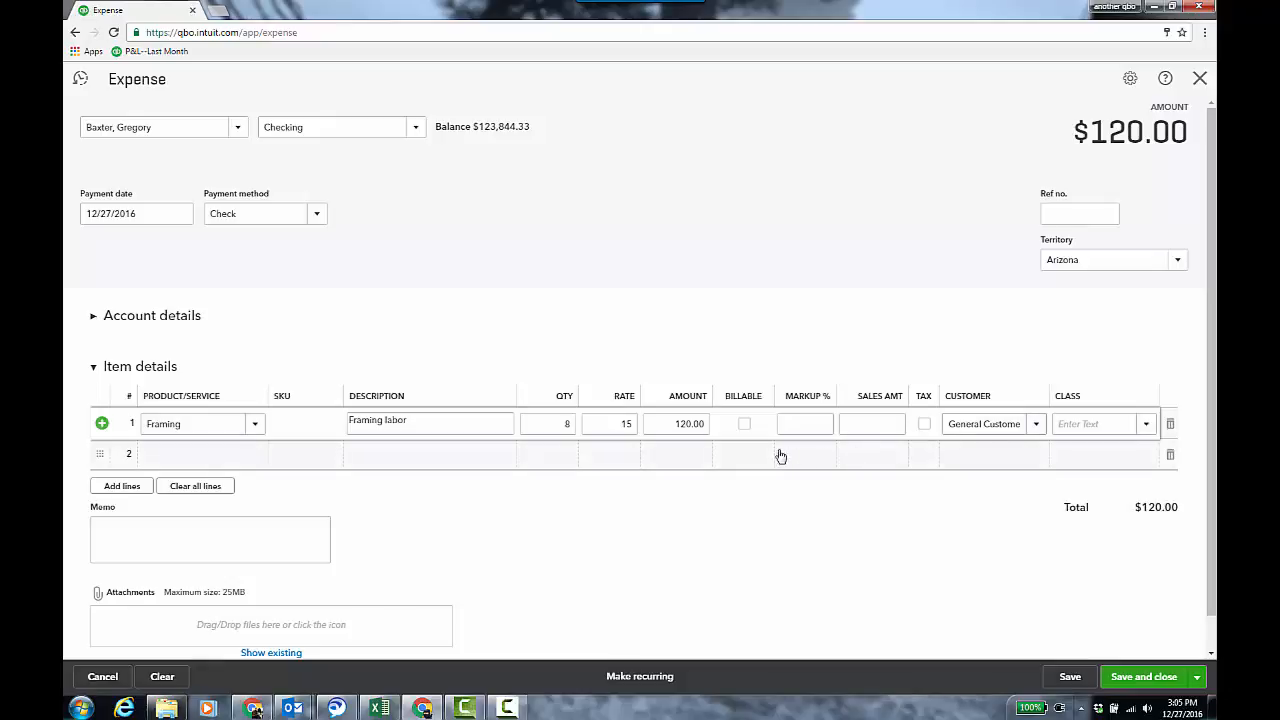
left_click(744, 424)
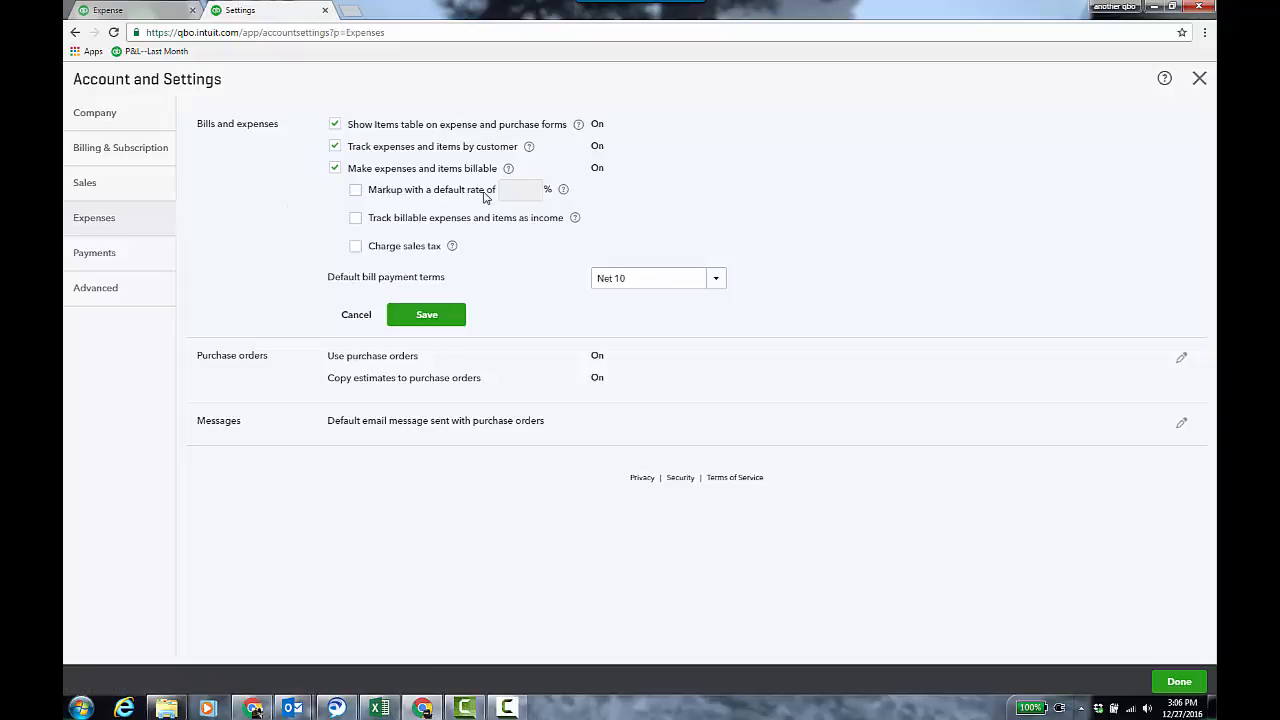
key("ctrl+w")
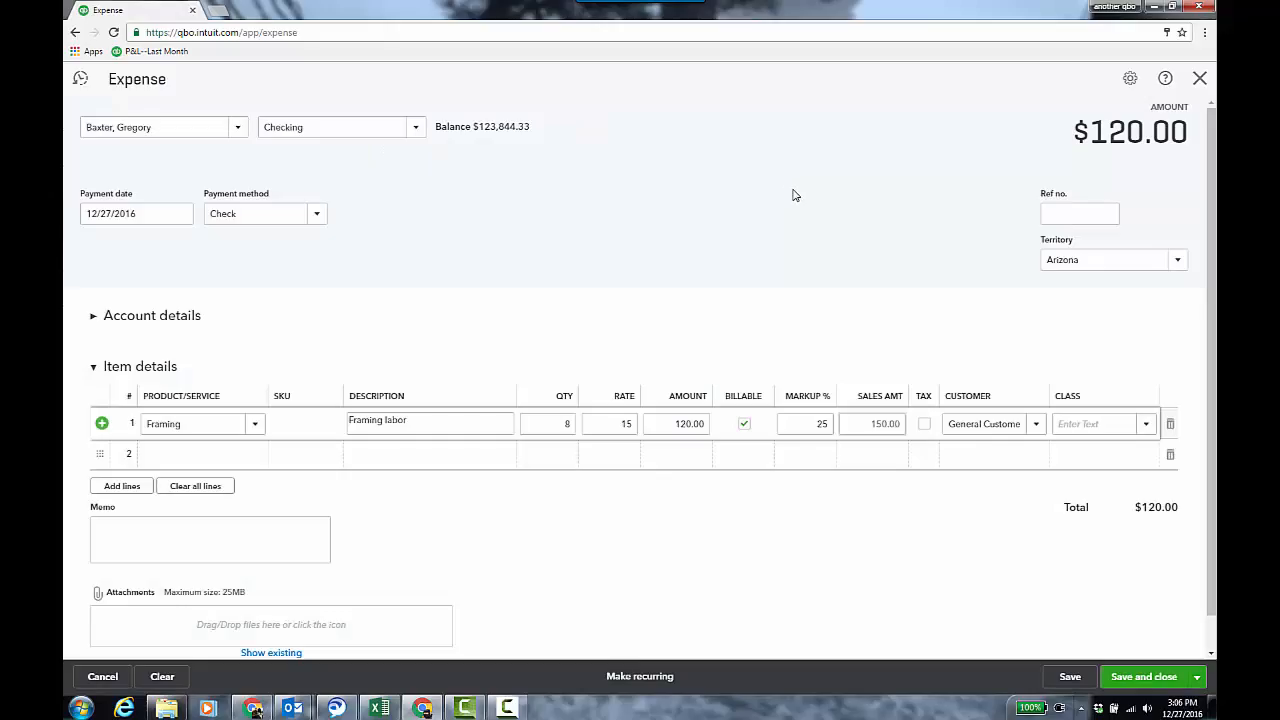
Set the Framing line's class to New Construction, and save and close the expense.
left_click(1146, 424)
left_click(1109, 477)
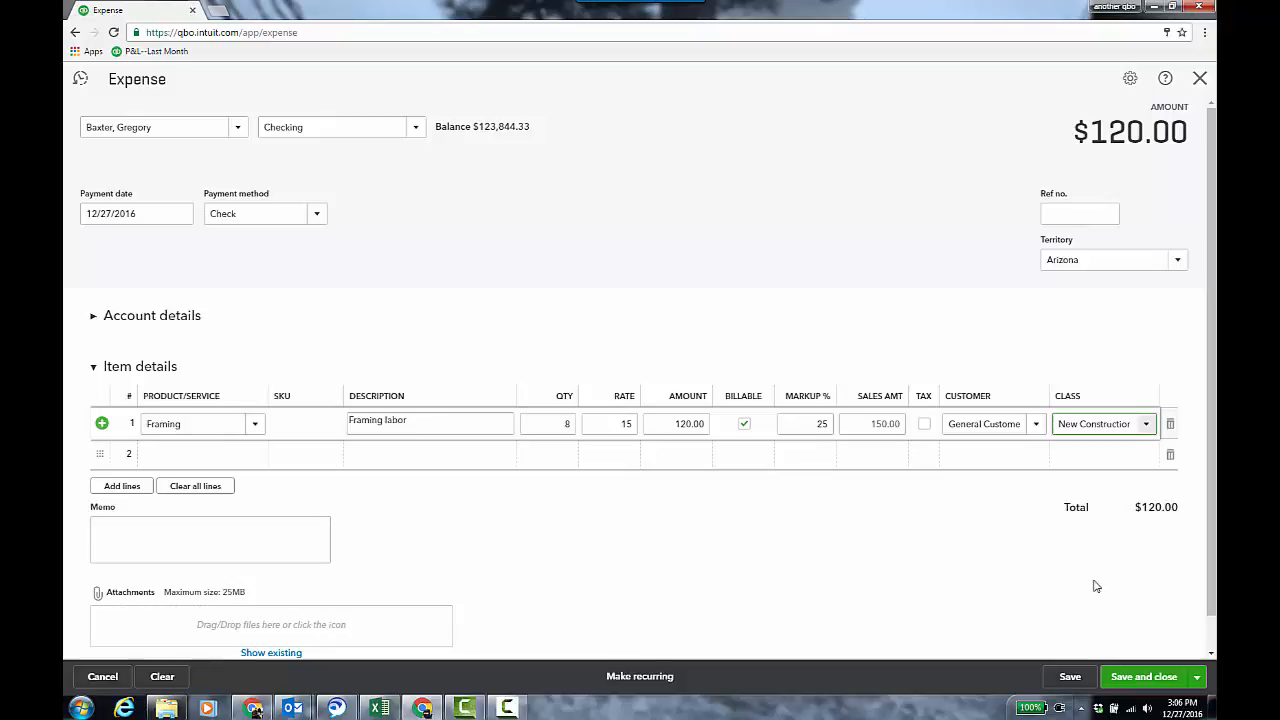
left_click(1145, 677)
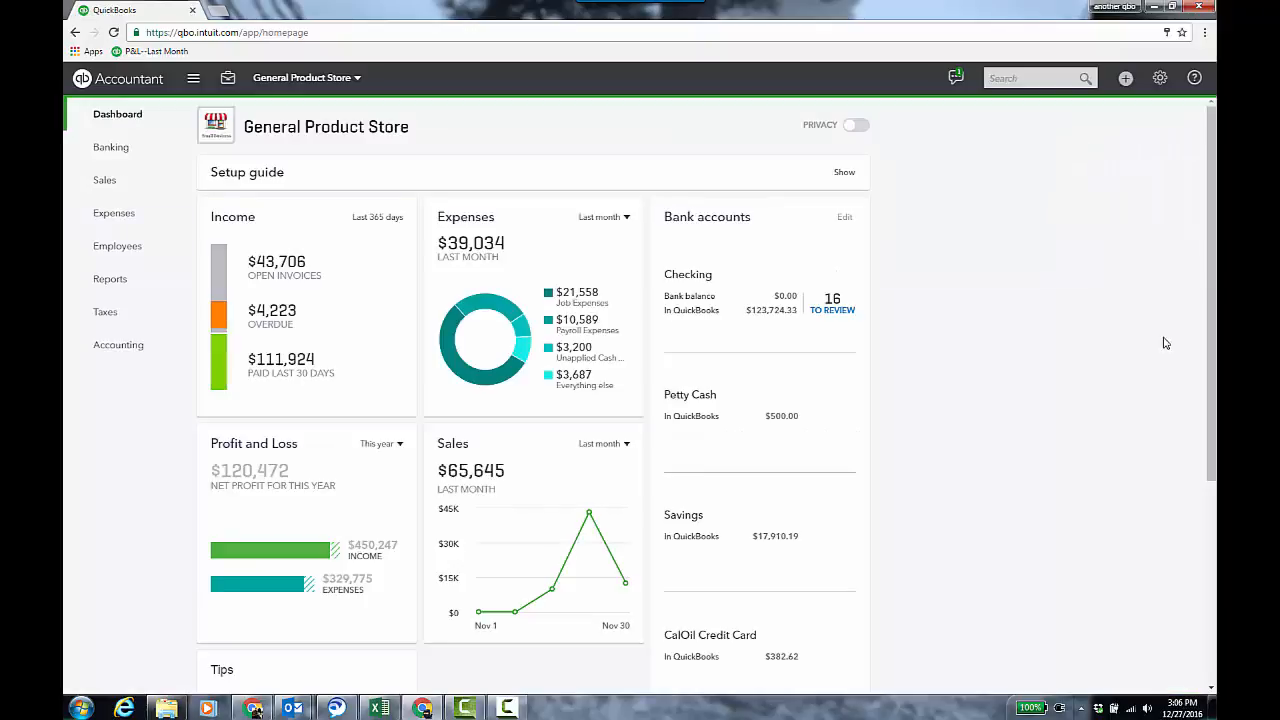
Start a single time activity, select the worker's name, and set the territory to Arizona and the class to Remodel.
left_click(1126, 80)
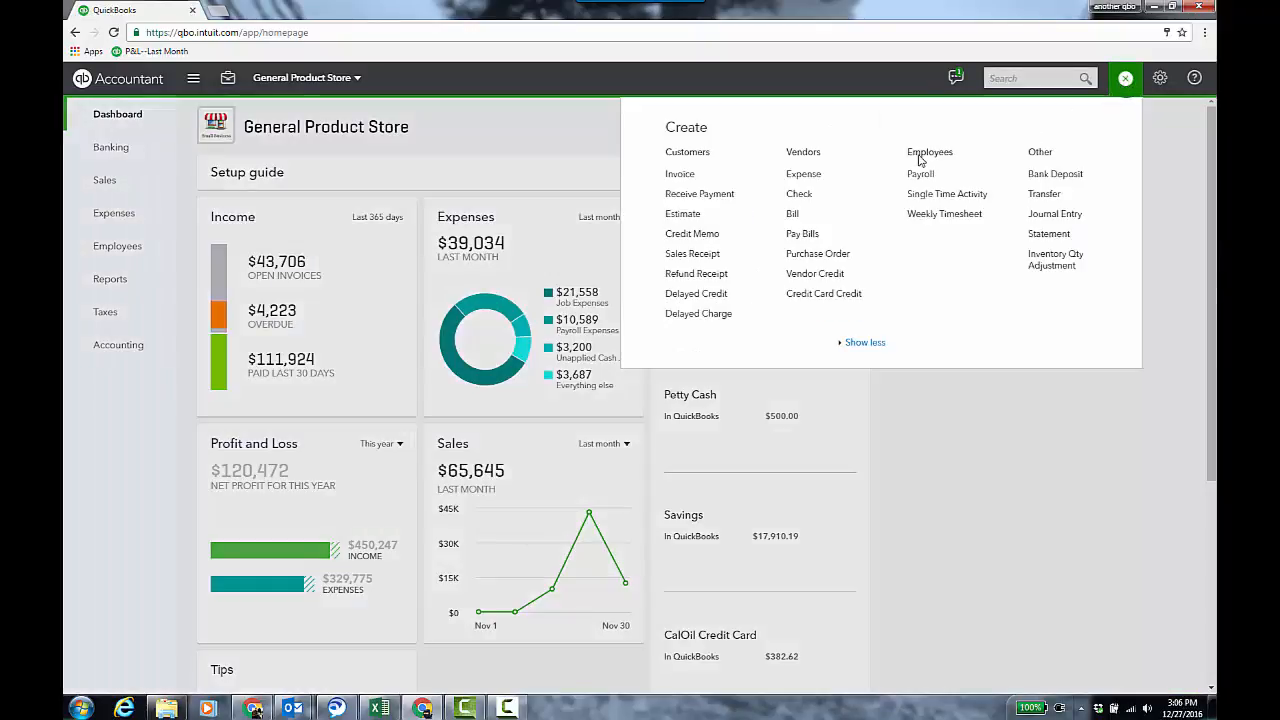
left_click(970, 196)
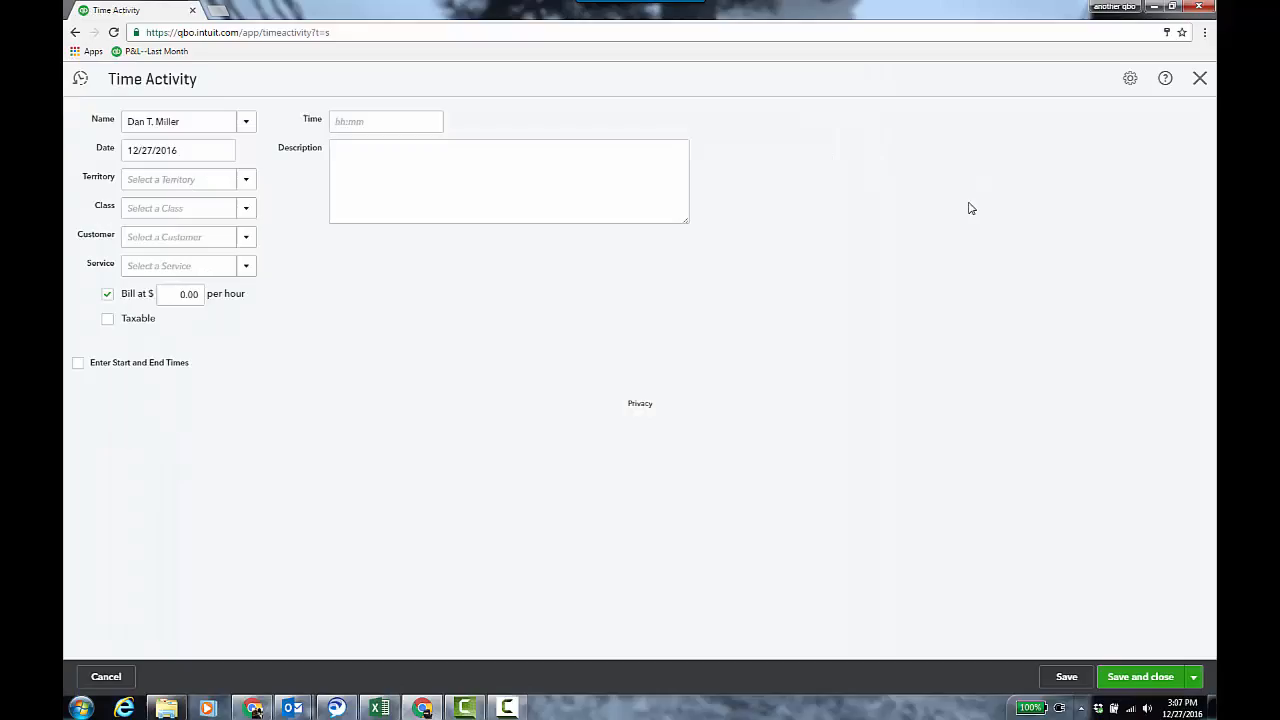
left_click(247, 181)
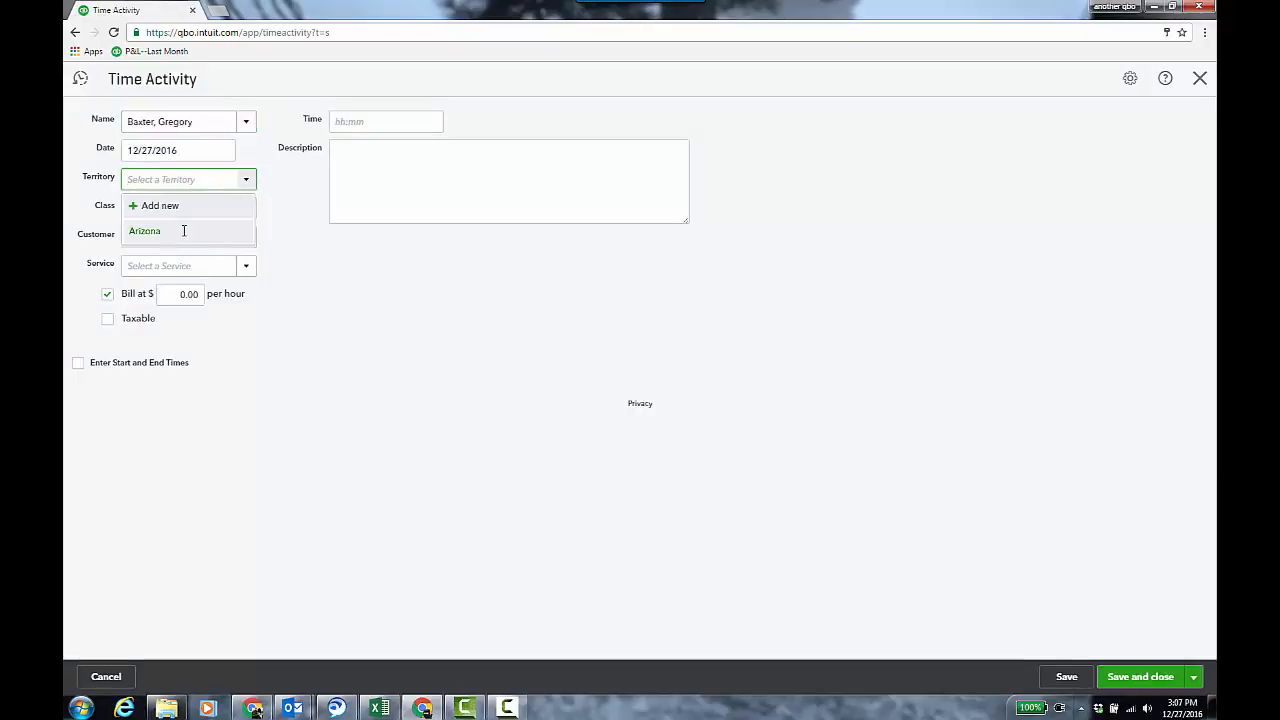
left_click(189, 229)
left_click(246, 209)
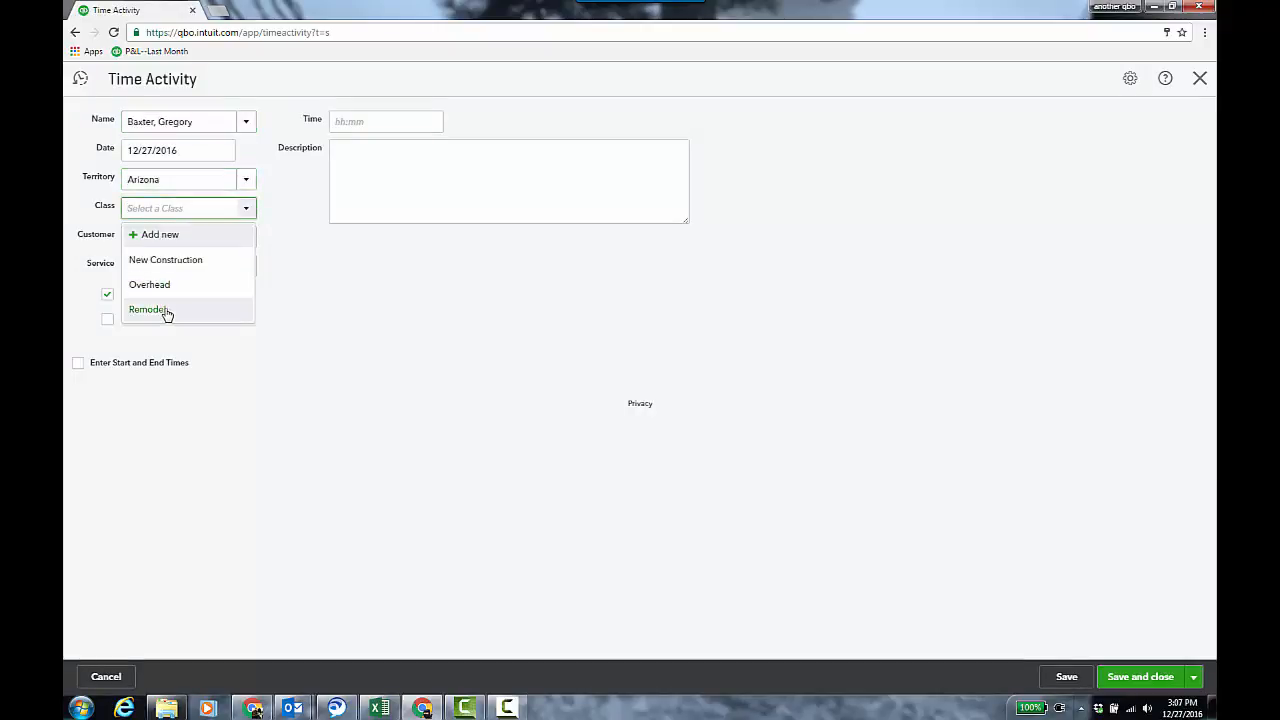
left_click(213, 304)
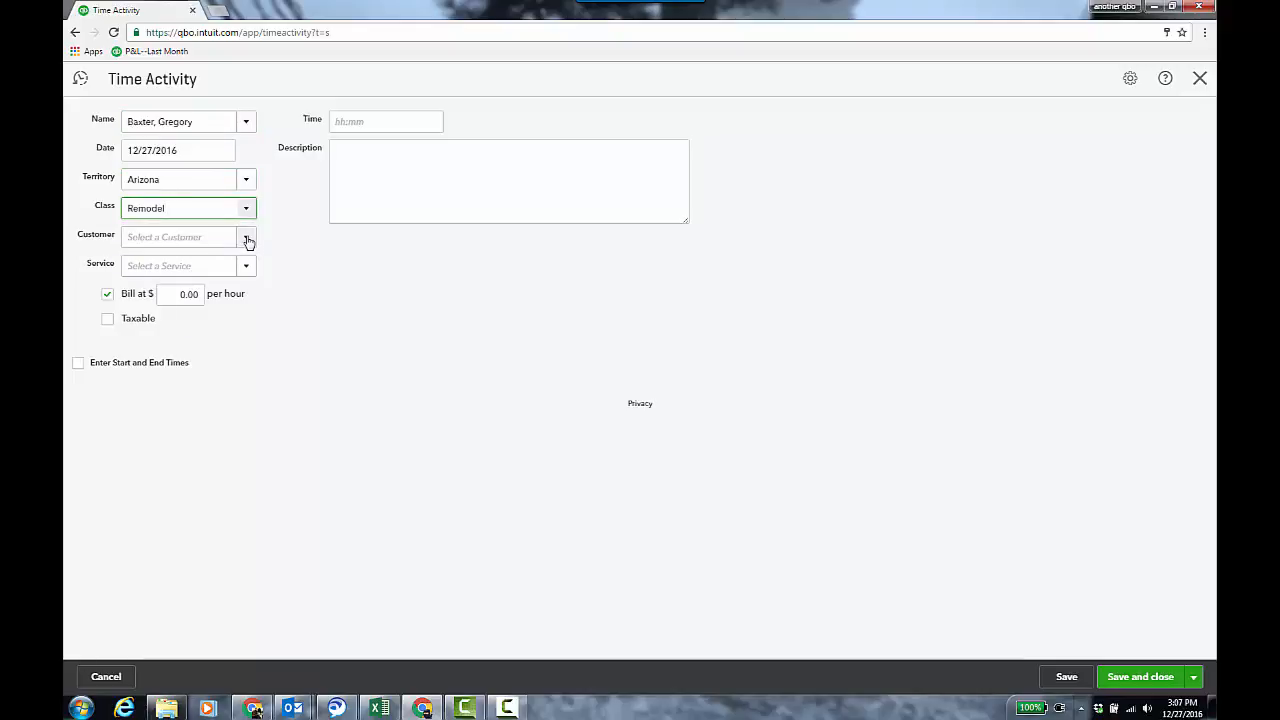
Assign the time activity to General Job under General Customer with the Framing service and a time of 5:00.
left_click(246, 237)
type("ge")
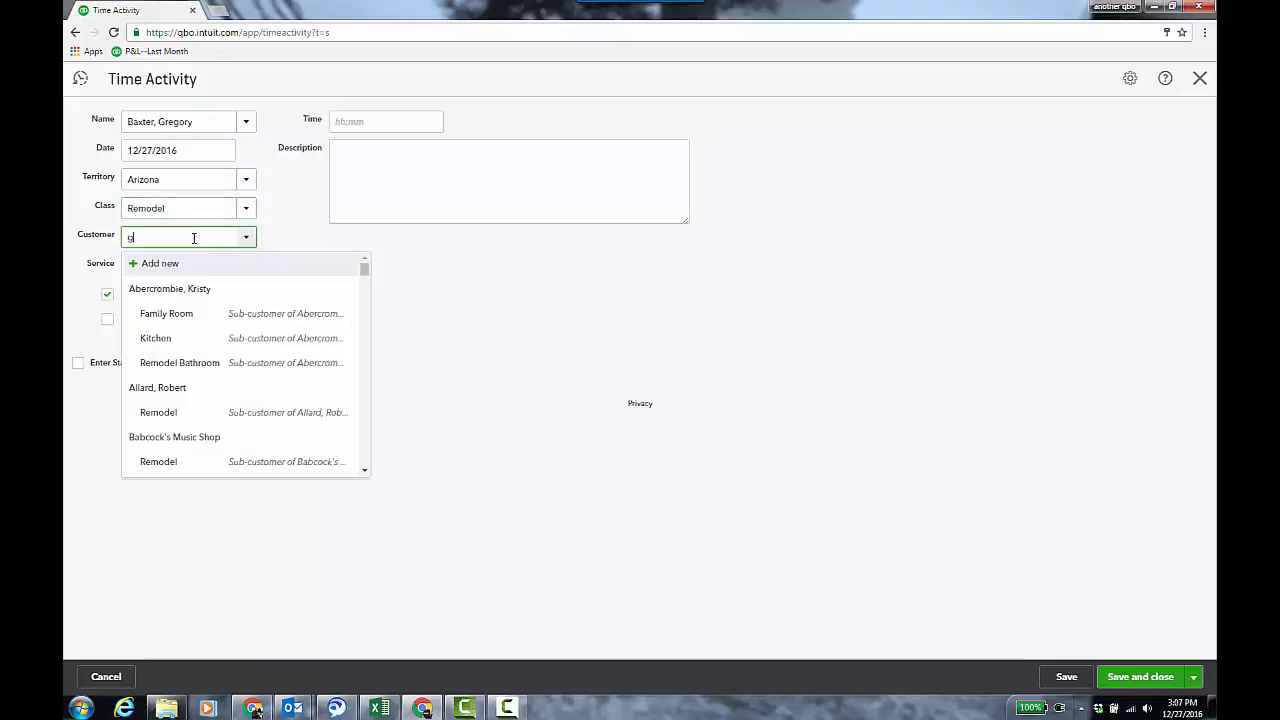
left_click(176, 315)
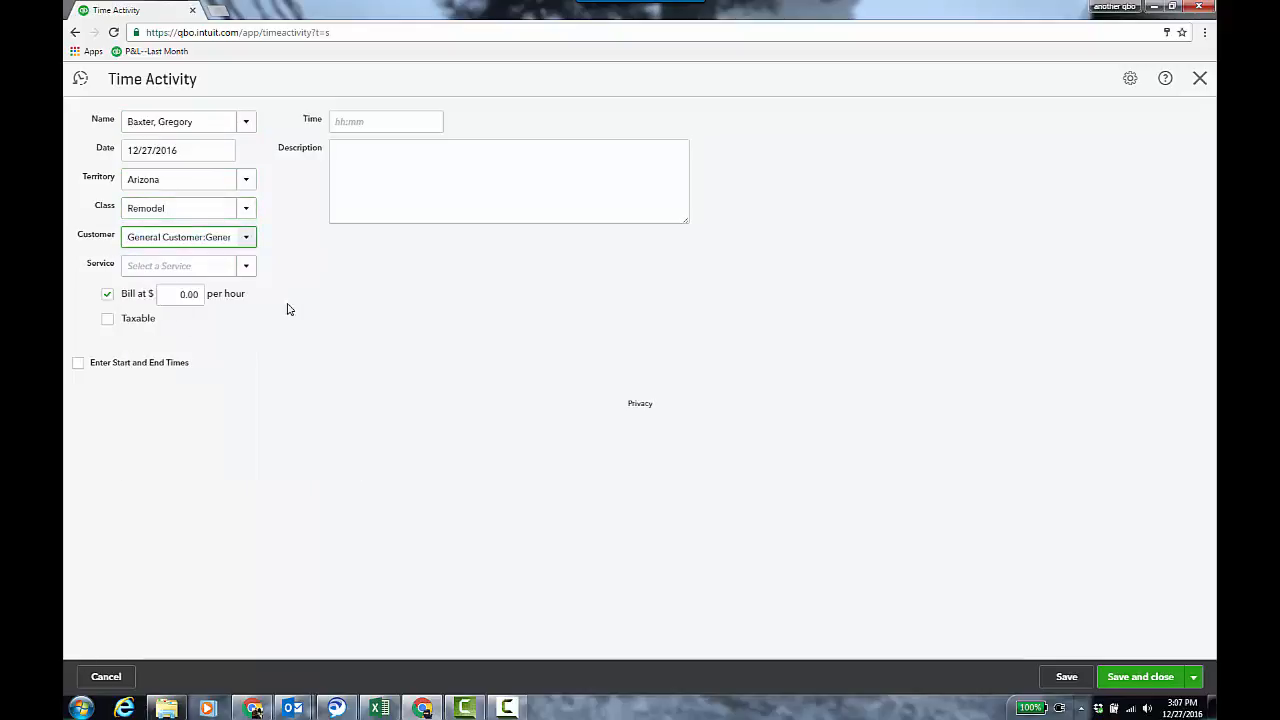
left_click(246, 270)
left_click(220, 485)
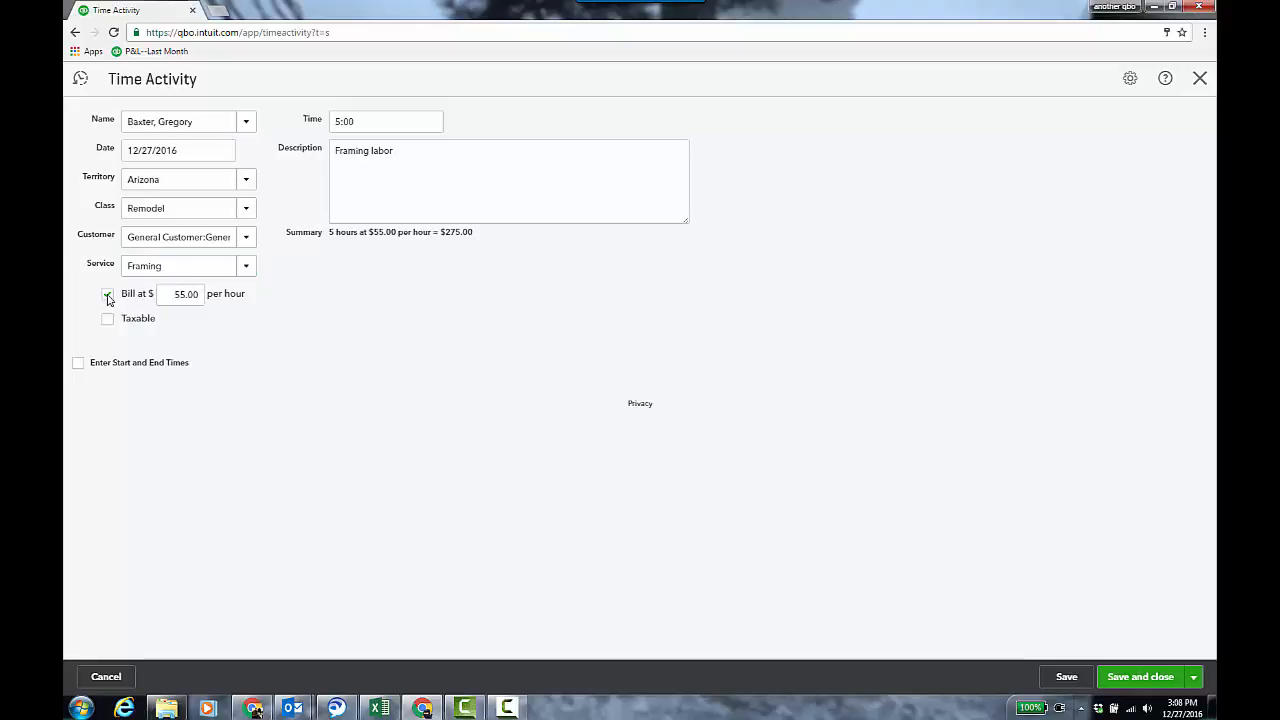
Turn the time activity's billable option off and on again, and save and close the activity.
left_click(107, 295)
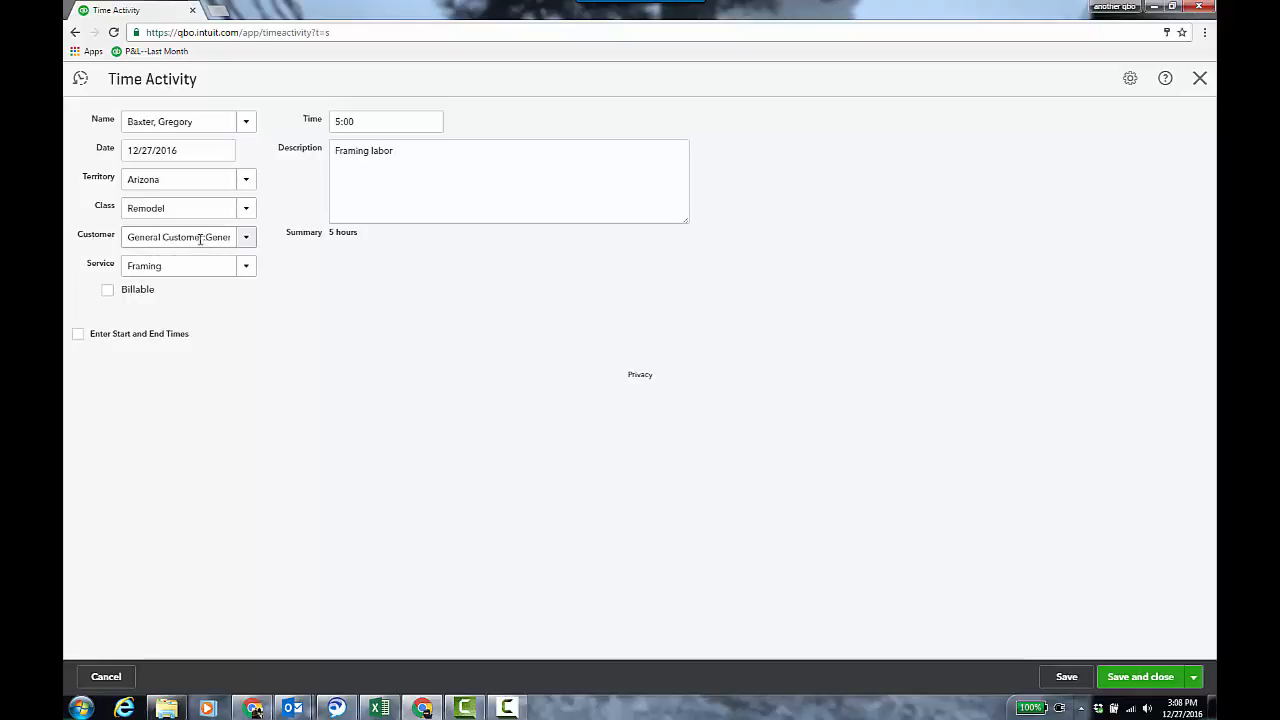
left_click(108, 290)
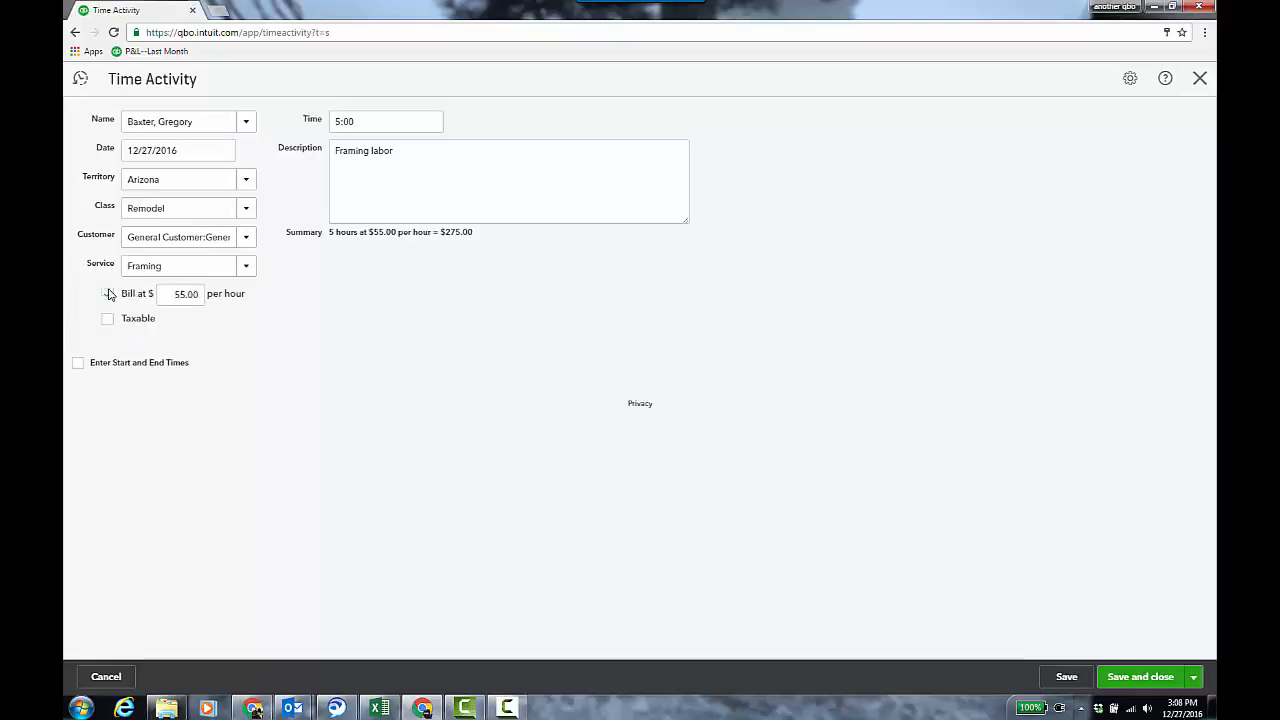
left_click(1134, 677)
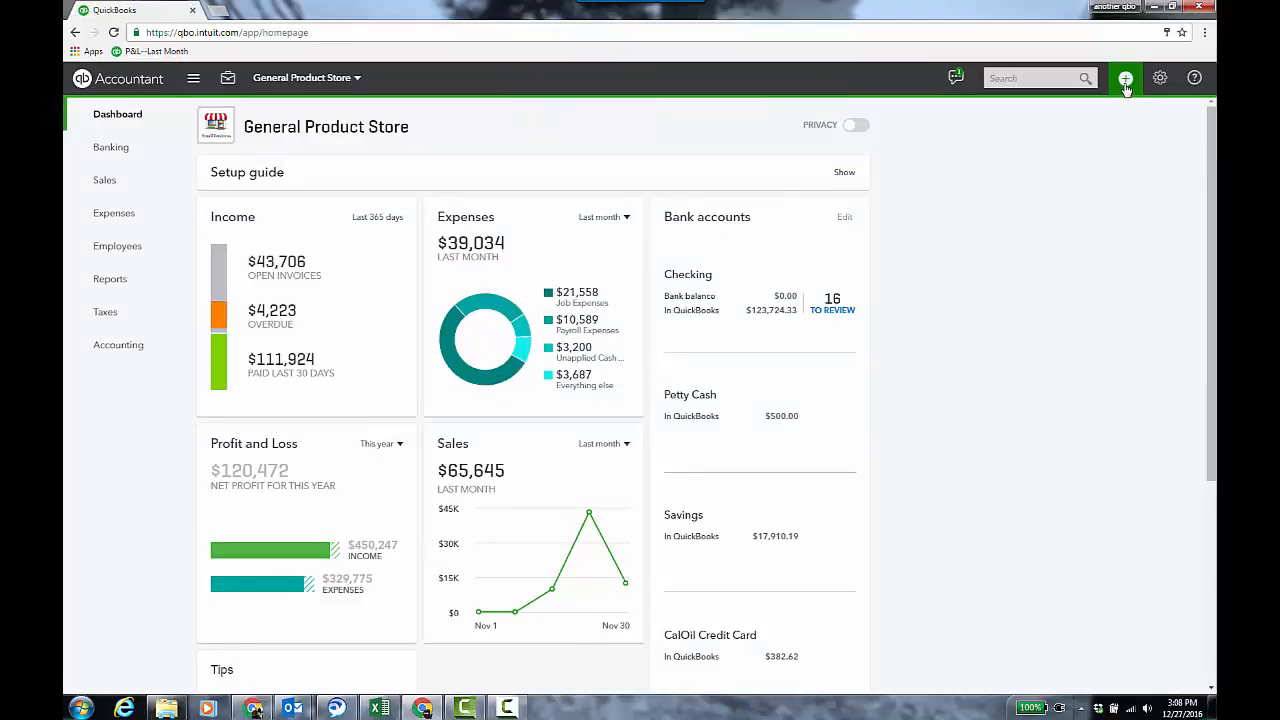
Start a check to Custom Kitchens of Bayshore, and expand and collapse its account details section.
left_click(1125, 82)
left_click(806, 196)
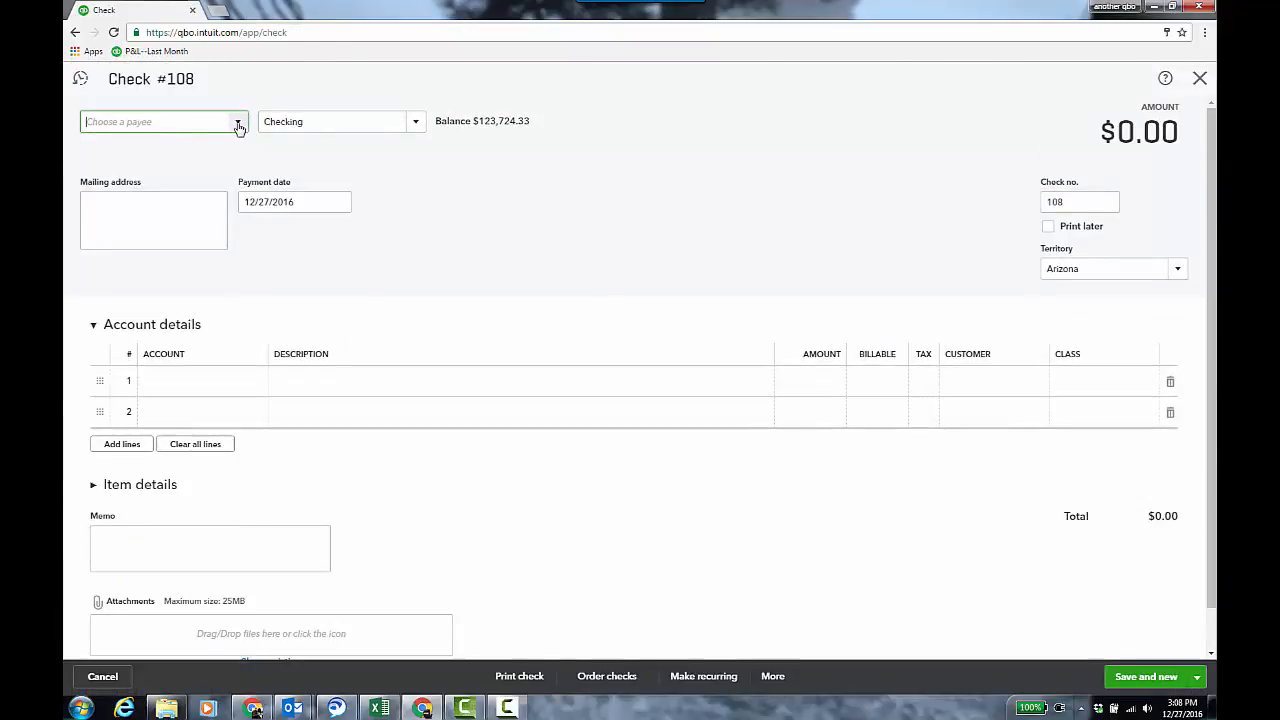
left_click(239, 127)
left_click(206, 176)
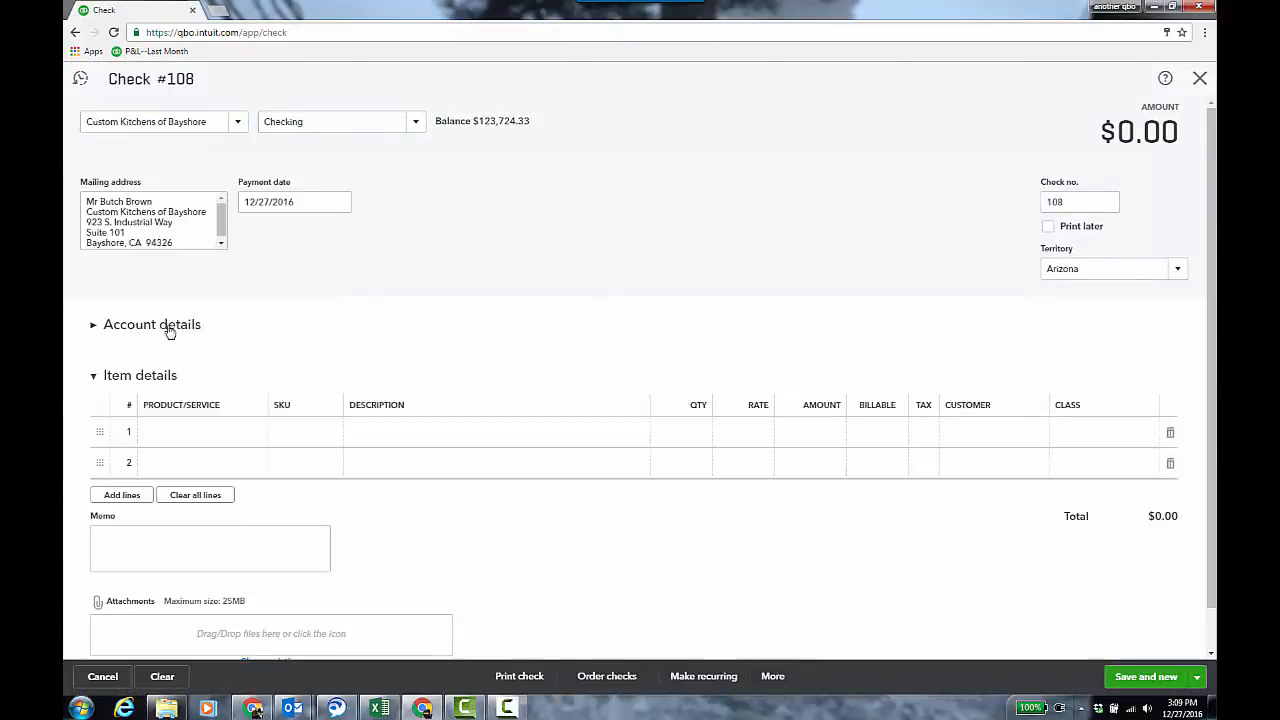
left_click(94, 326)
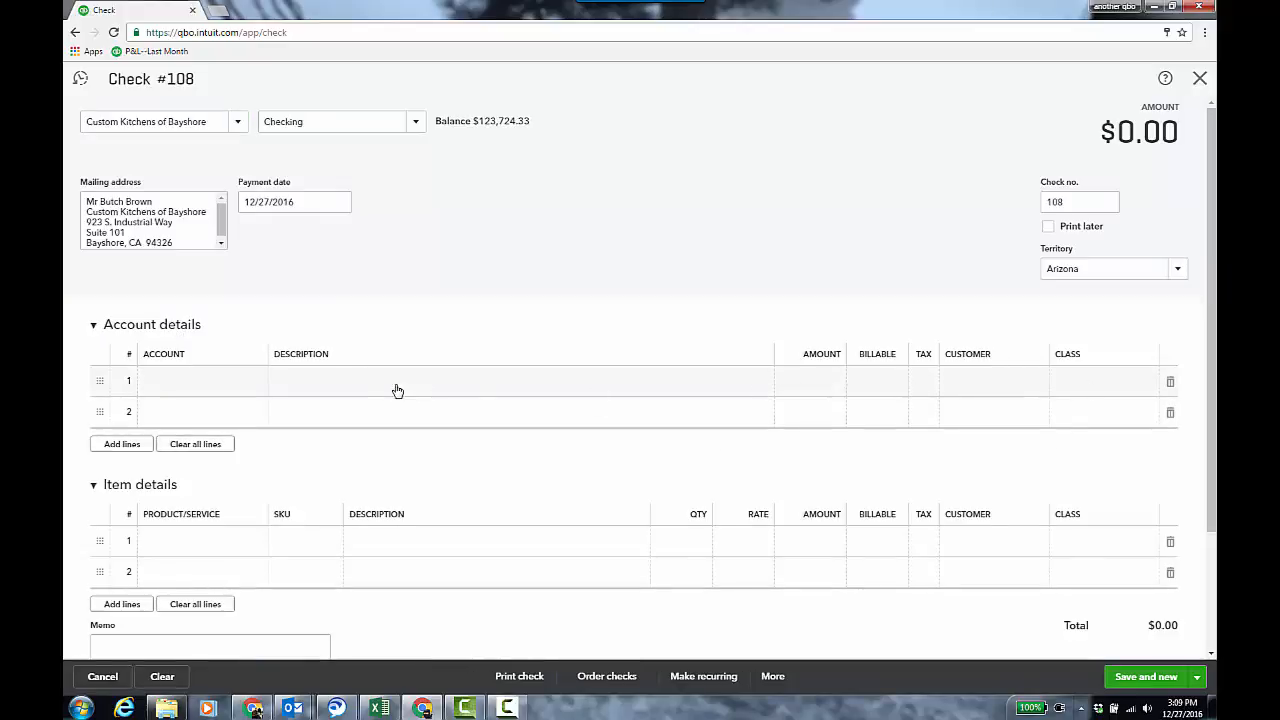
left_click(94, 326)
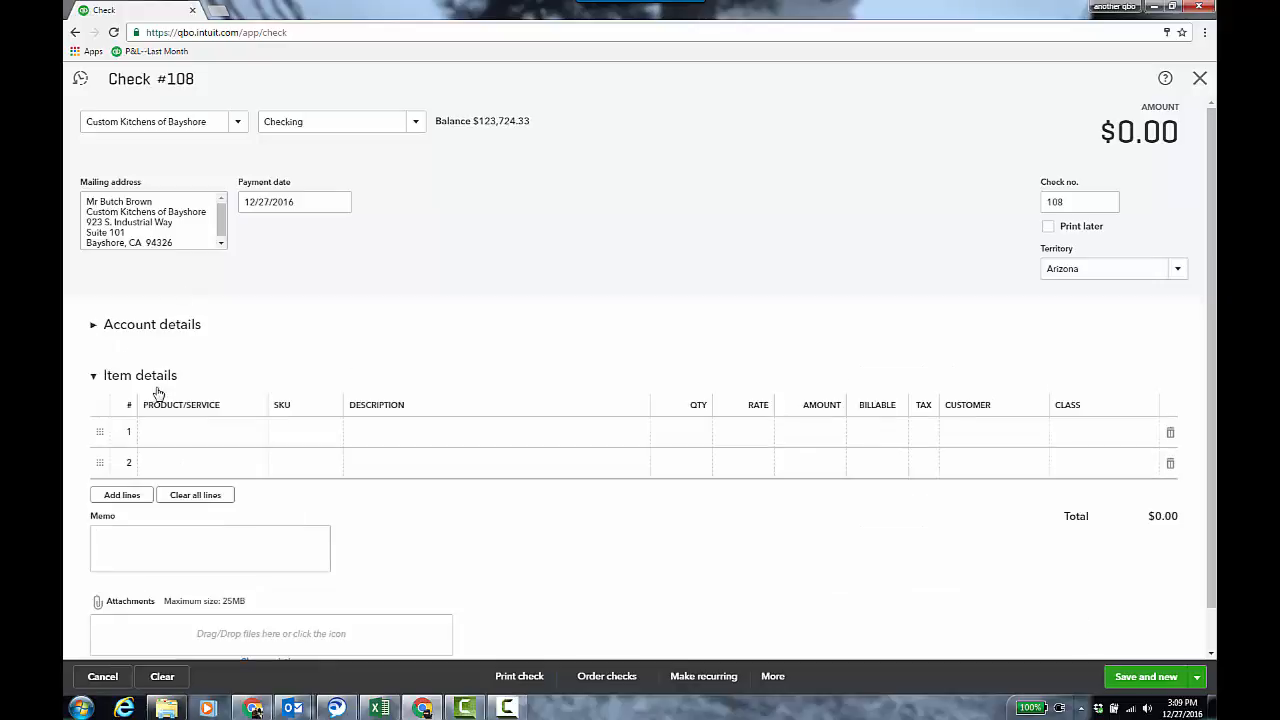
Add the Appliance item to the check's first item line with a quantity of 2.
left_click(214, 433)
type("app")
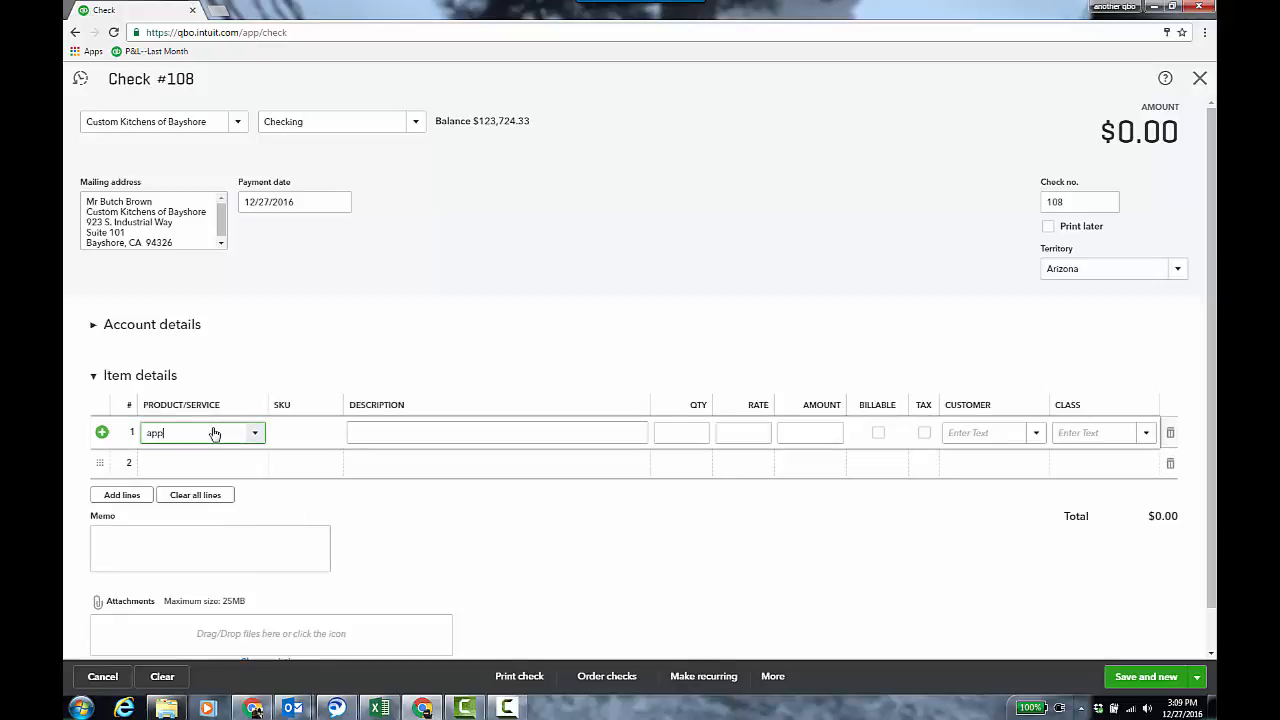
left_click(208, 494)
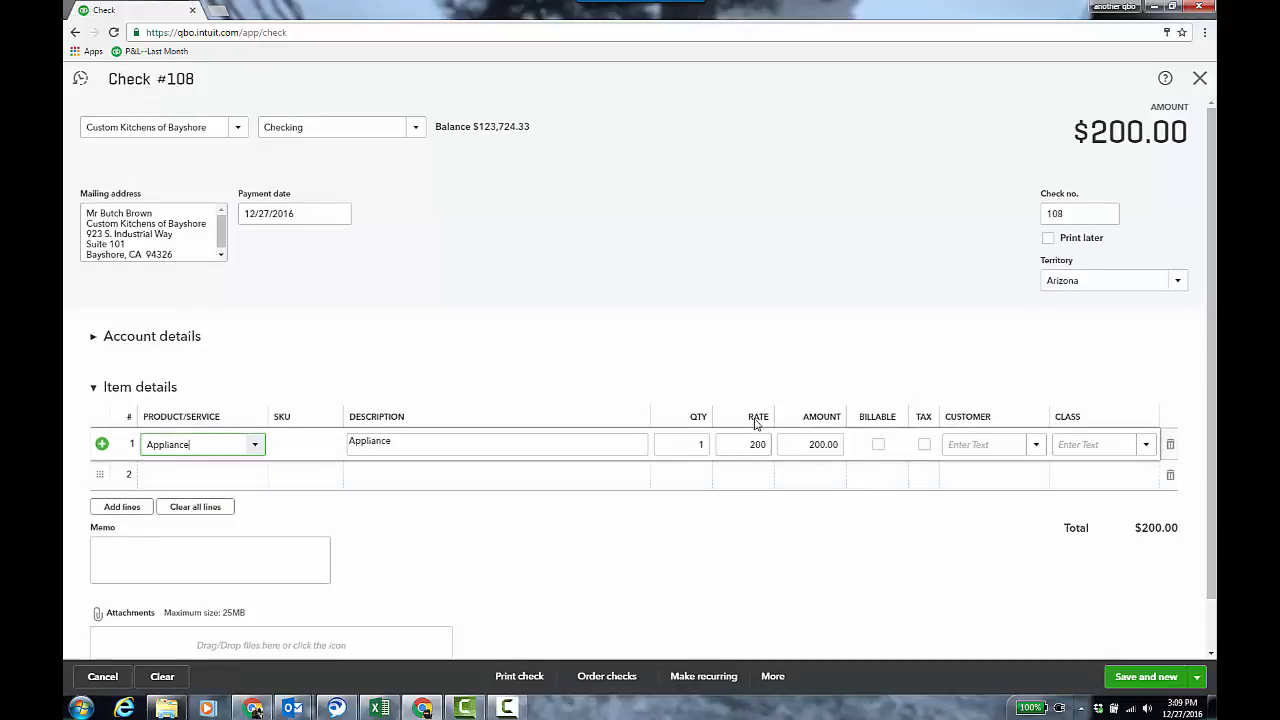
left_click(700, 447)
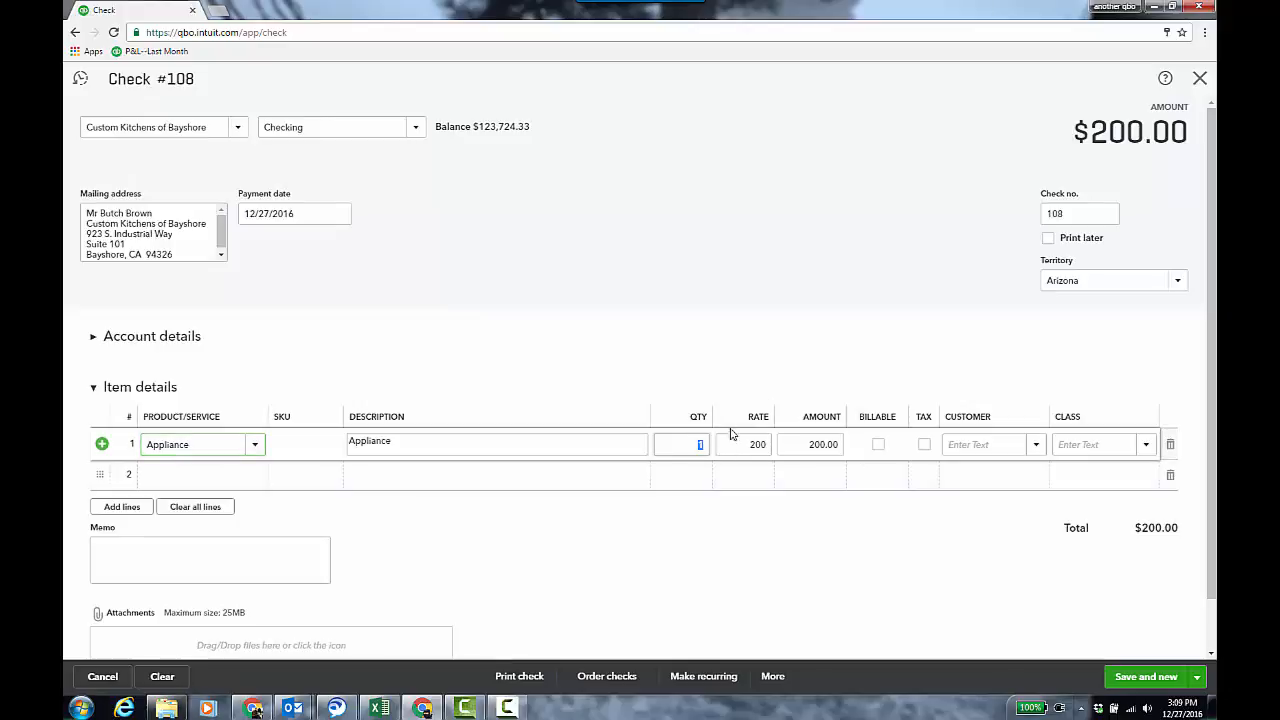
type("2")
Assign the Appliance line to General Job under General Customer, mark it billable, and save and close the check.
left_click(1037, 450)
type("ge")
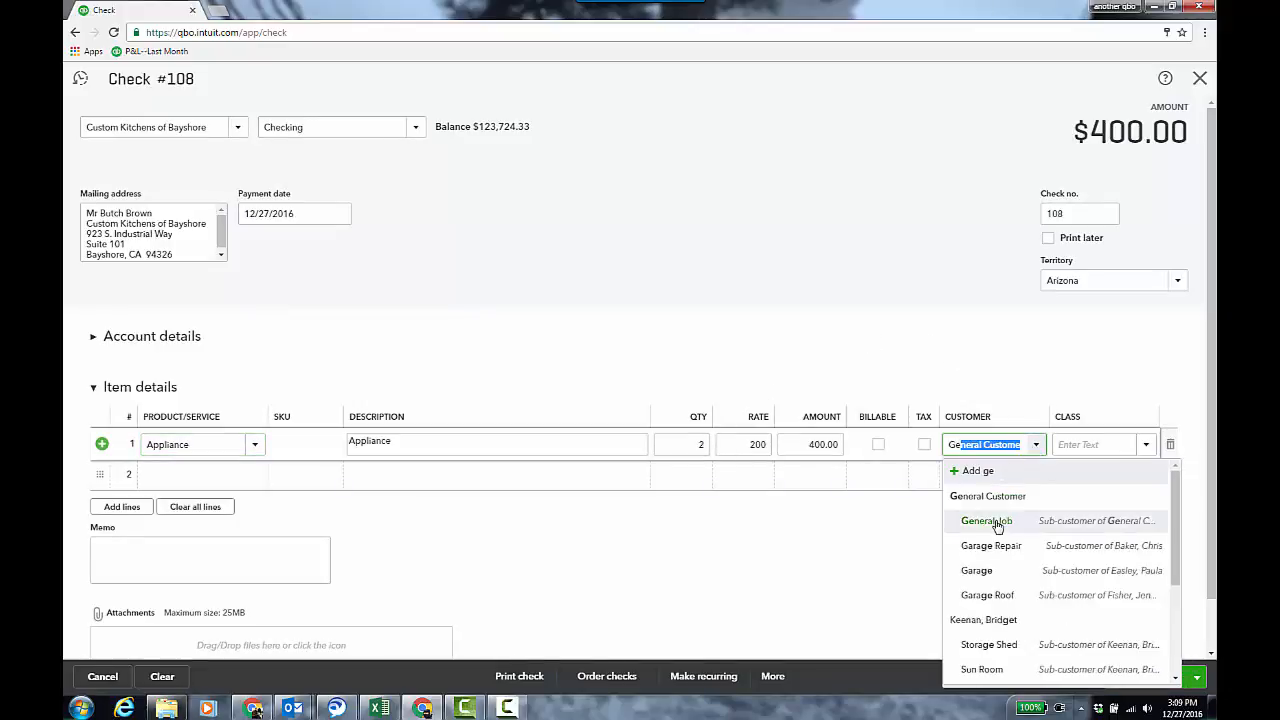
left_click(1017, 494)
left_click(878, 444)
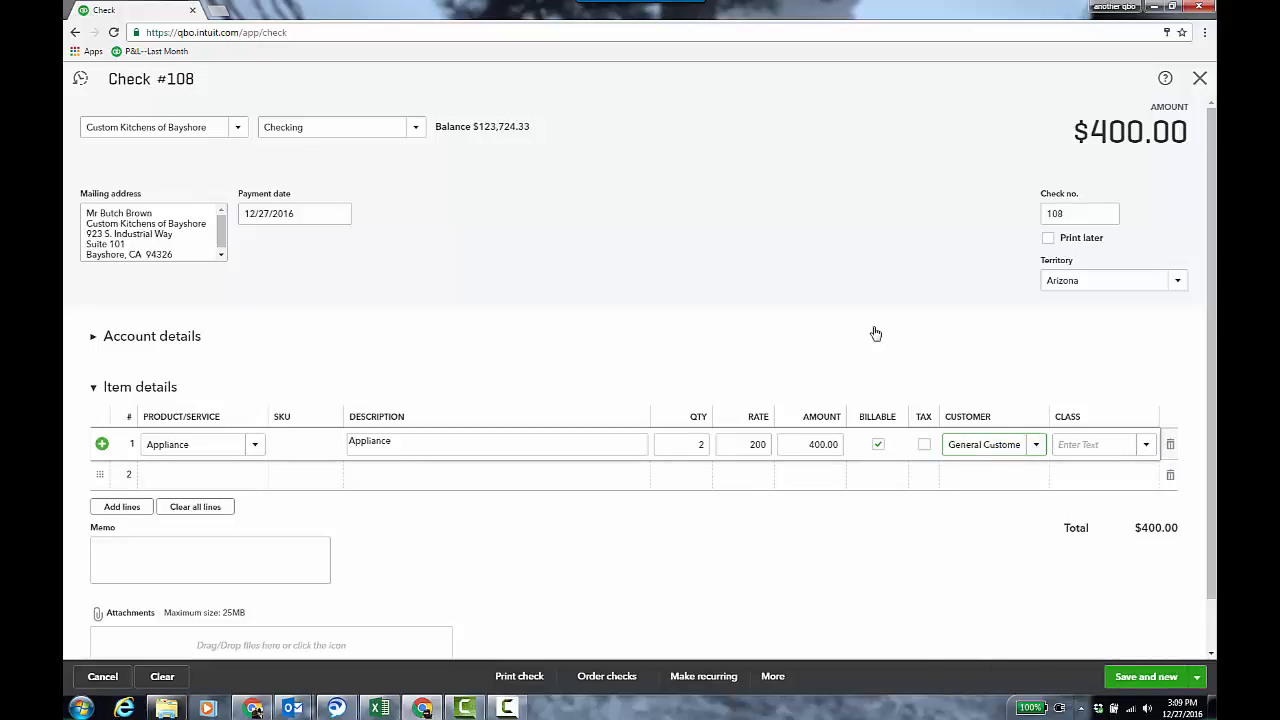
left_click(1196, 676)
left_click(1126, 653)
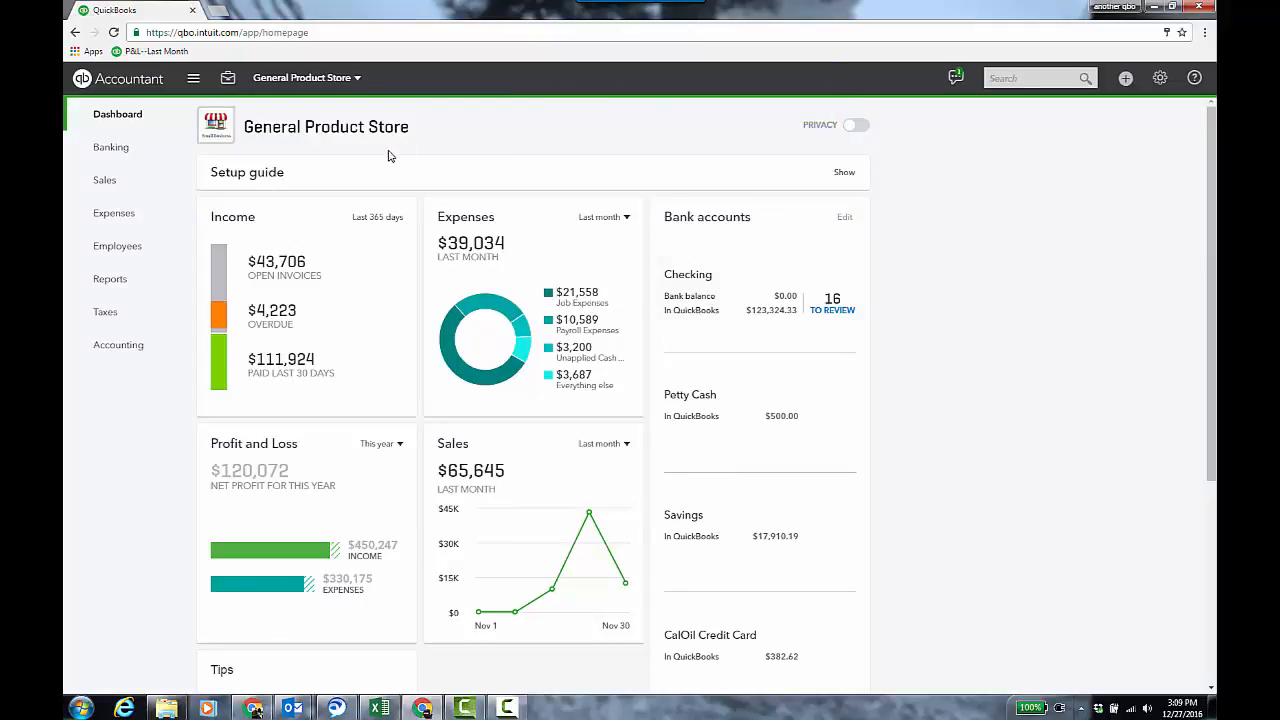
Find General Job in the customer list and open its transaction list.
left_click(108, 182)
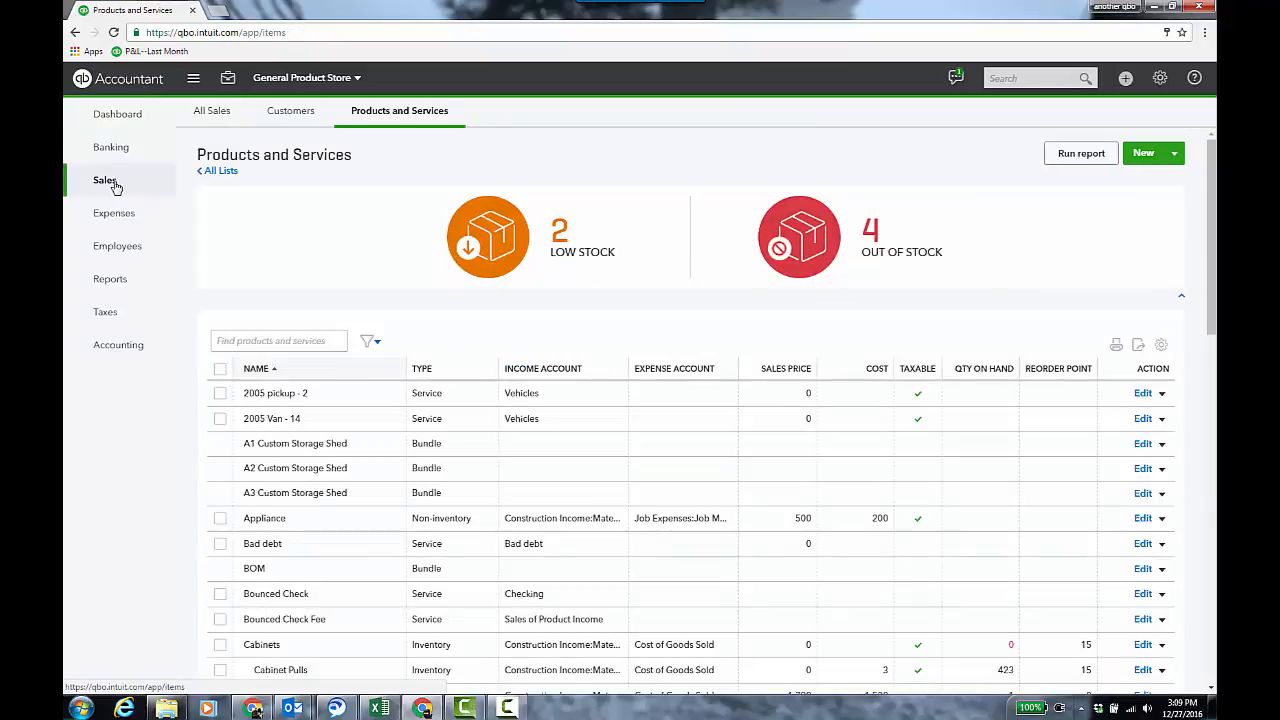
left_click(289, 113)
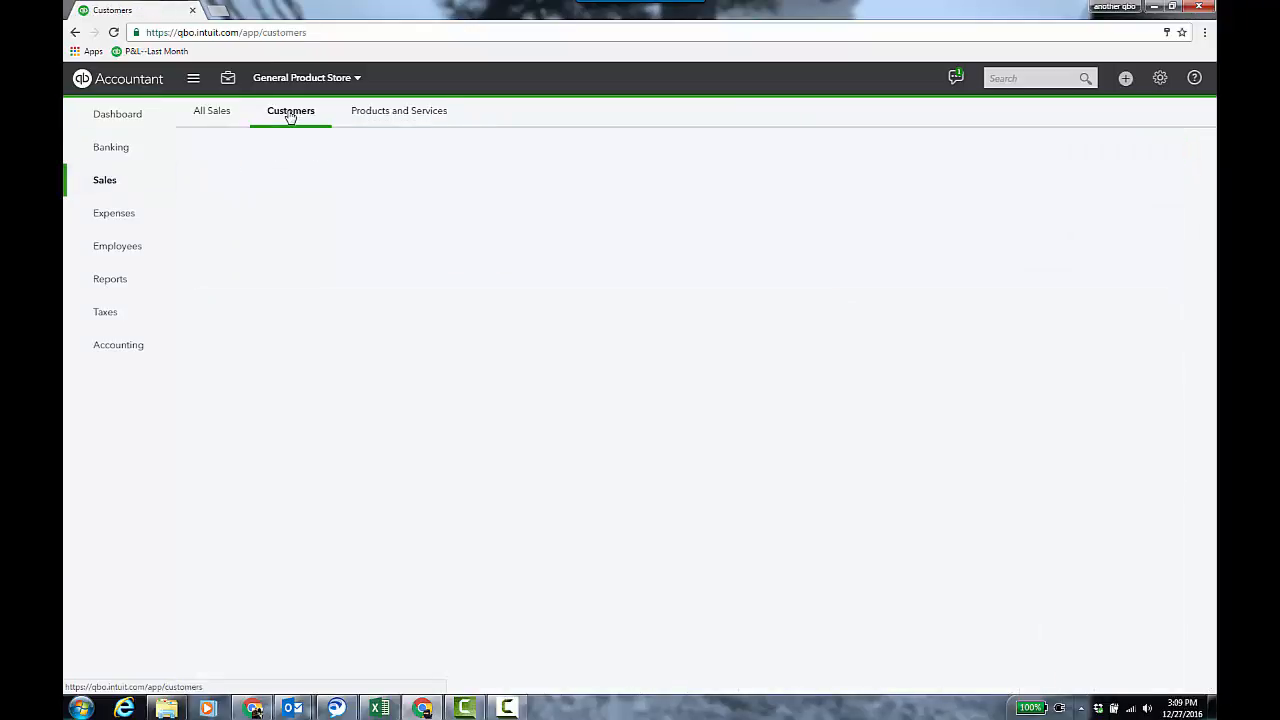
left_click(386, 311)
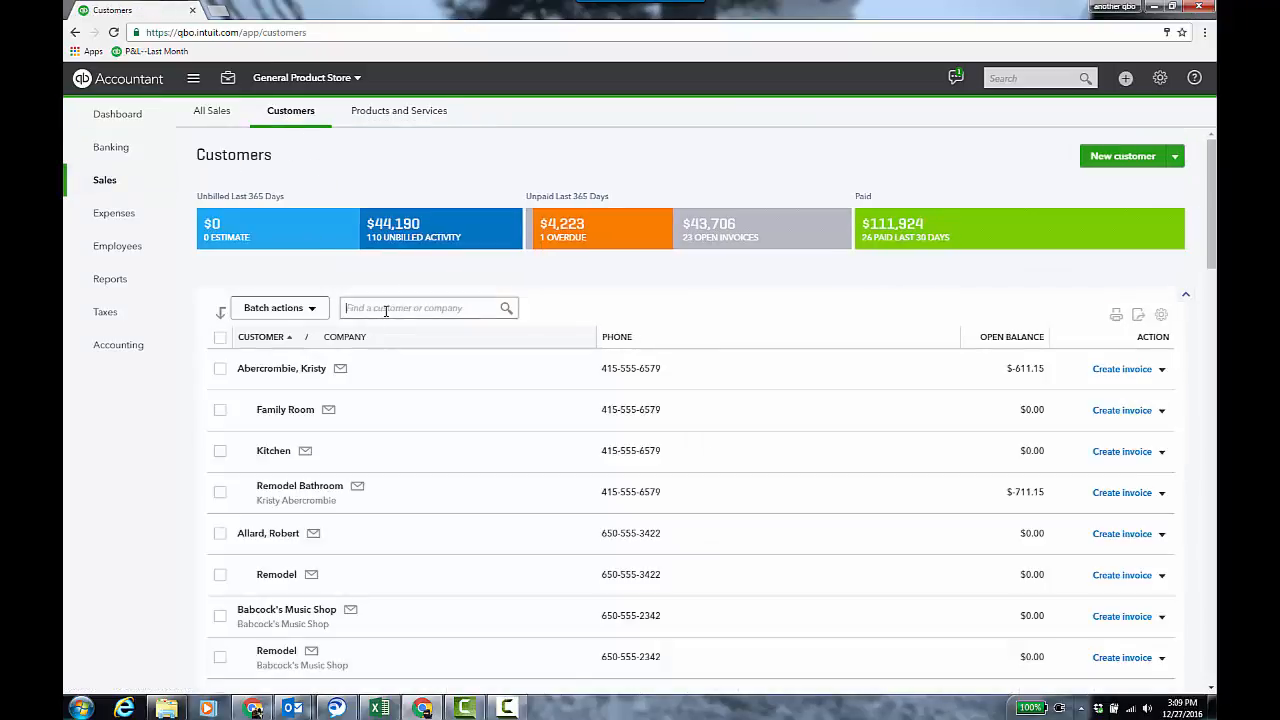
type("gen")
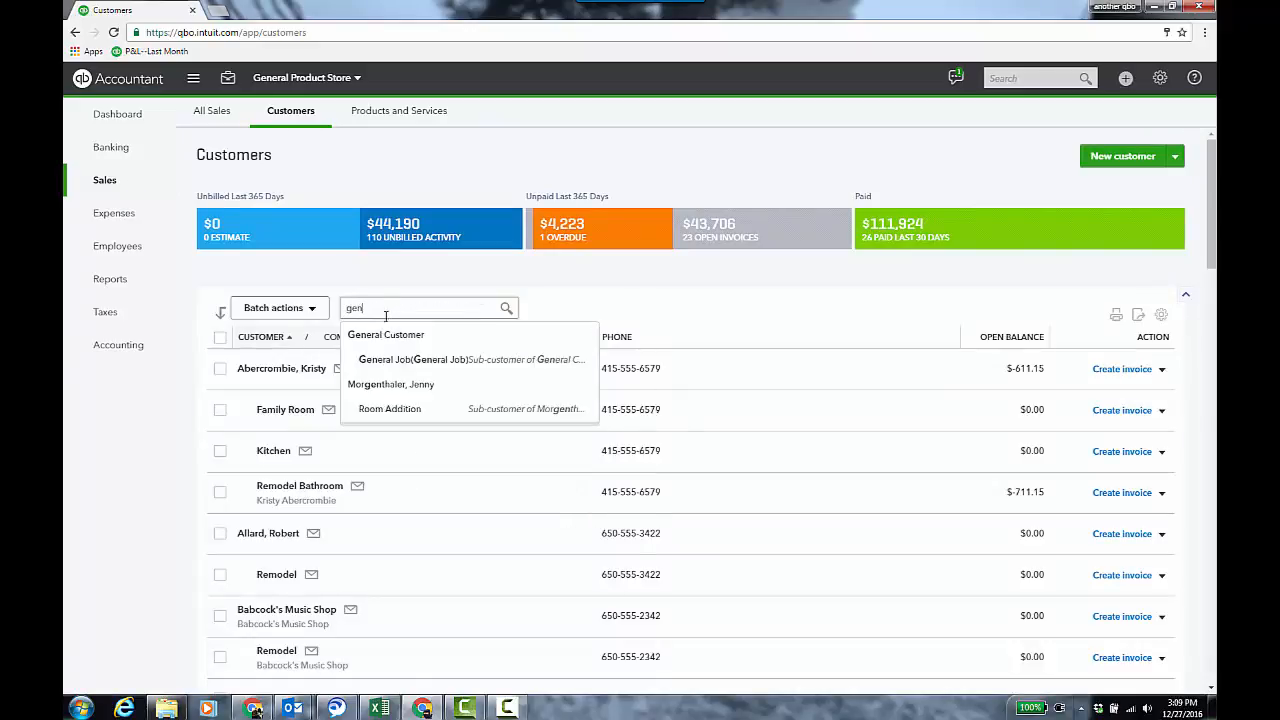
left_click(423, 359)
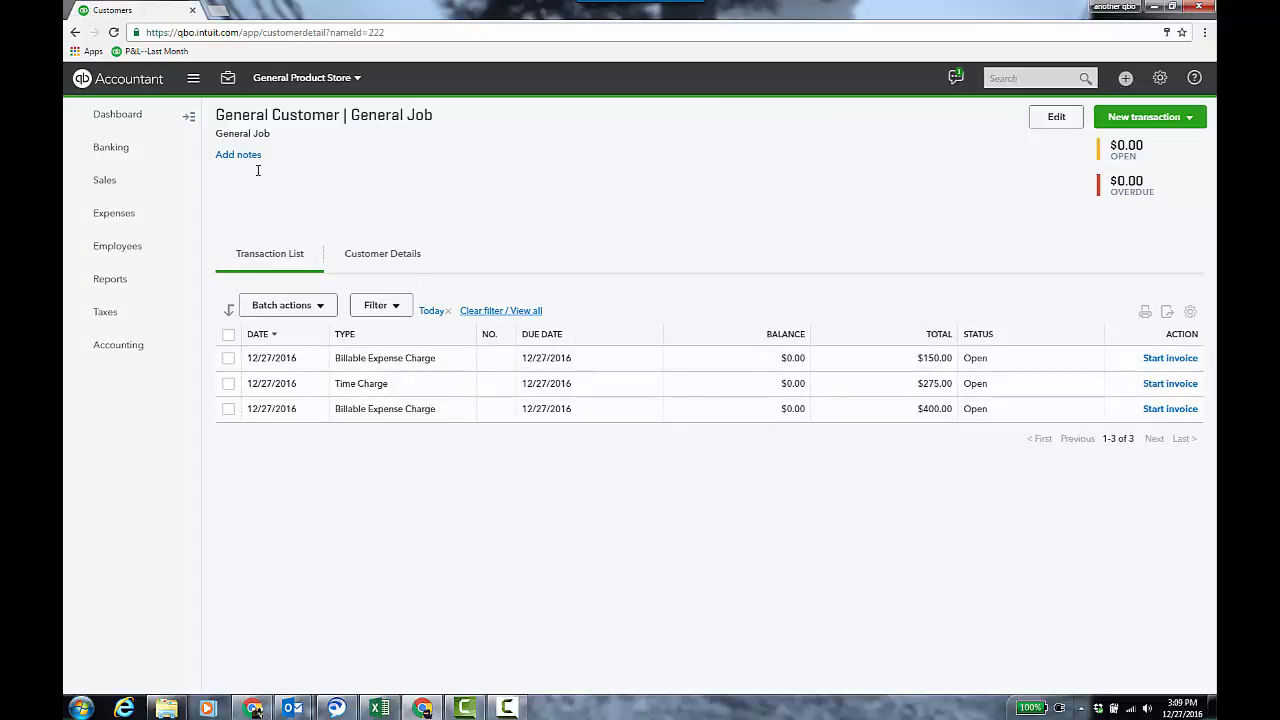
Return to the customer list, and show the unbilled activity across all sales transactions.
left_click(189, 116)
left_click(233, 116)
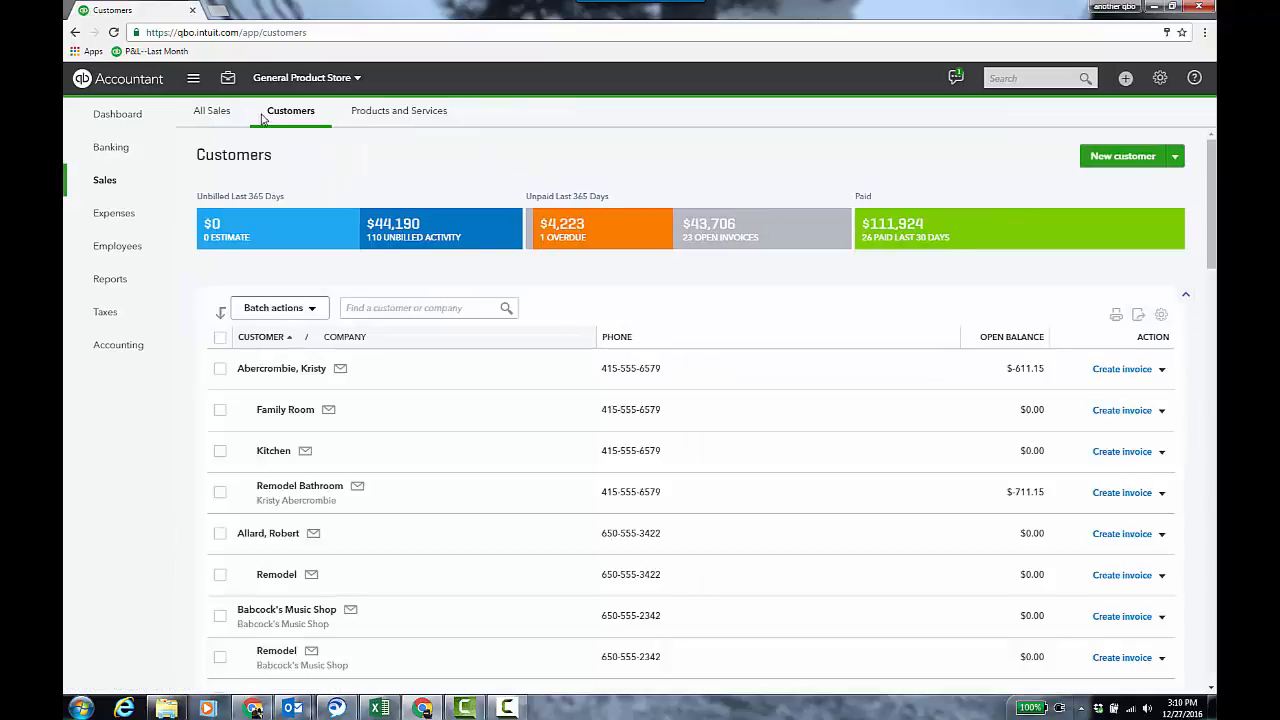
left_click(228, 116)
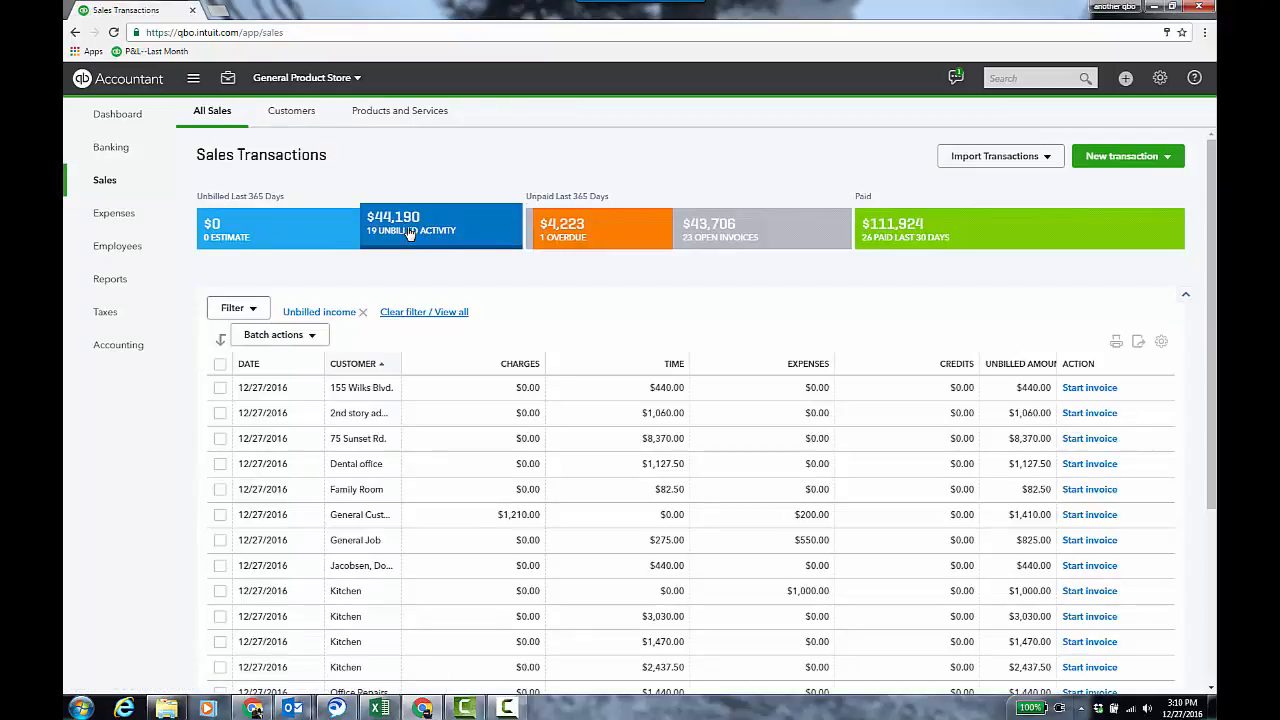
Filter the sales transactions to all transaction types for General Job under General Customer.
left_click(253, 310)
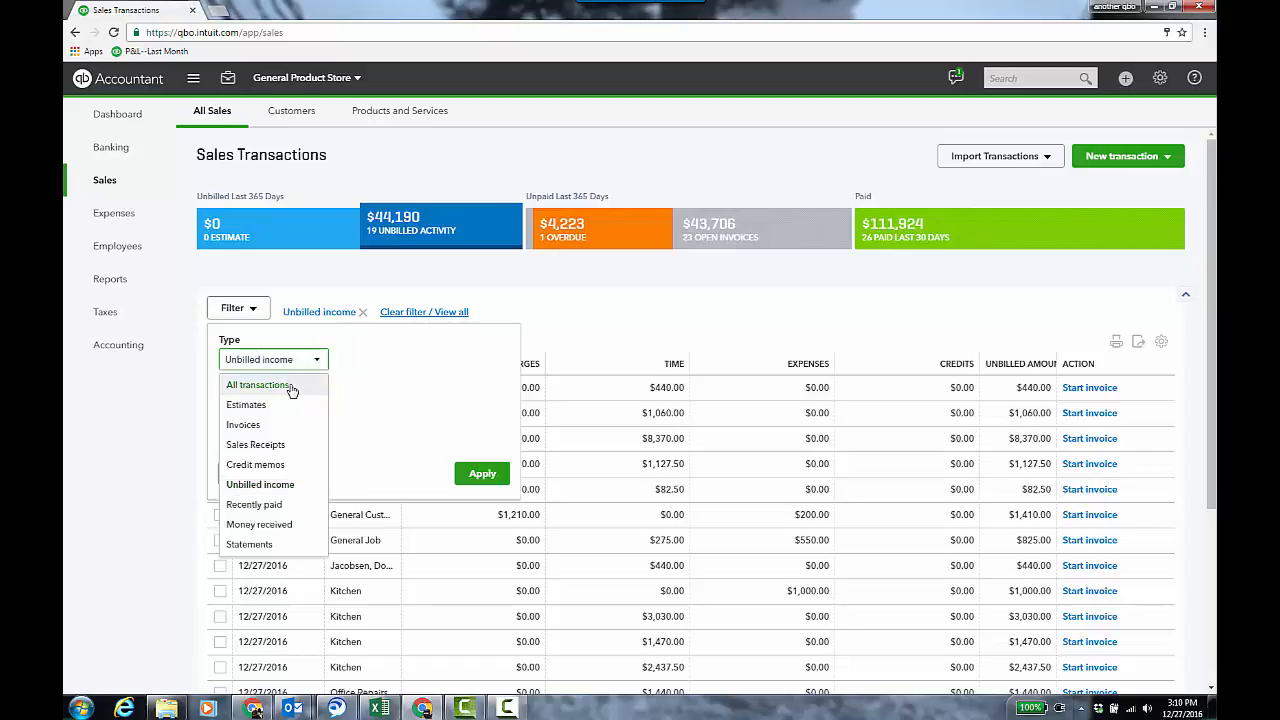
left_click(290, 386)
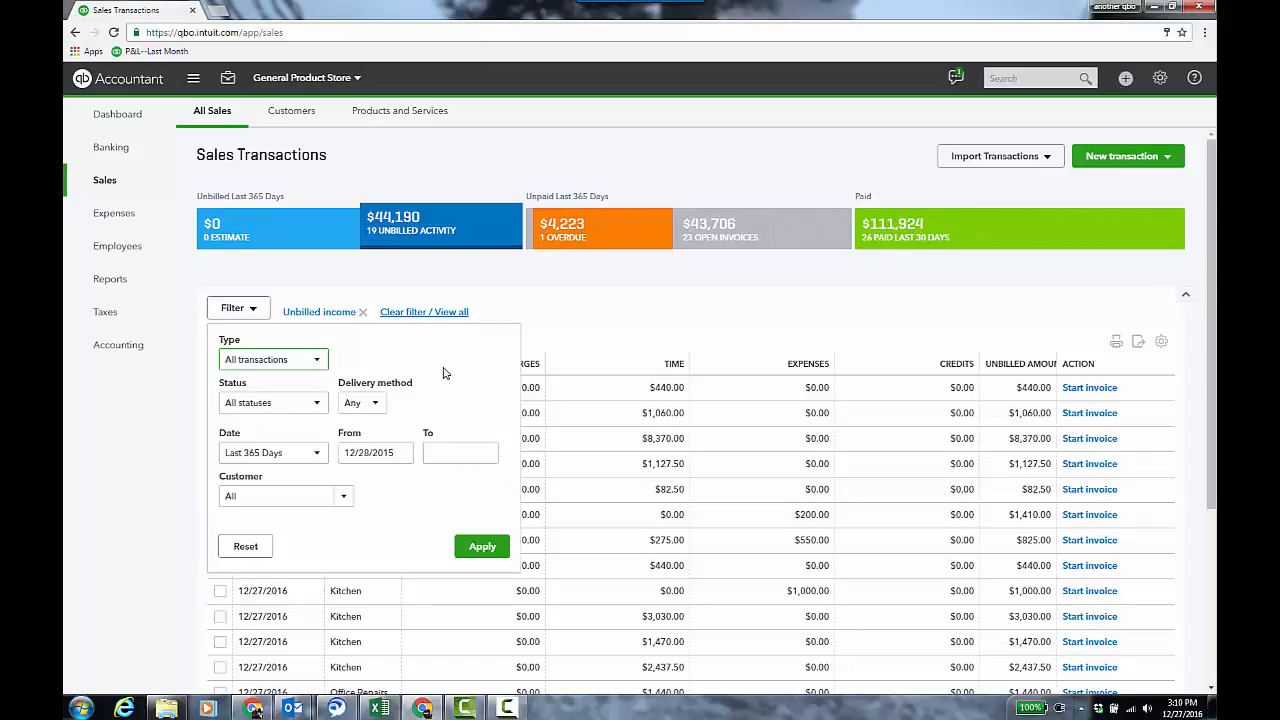
left_click(349, 495)
scroll(312, 367, "down", 1)
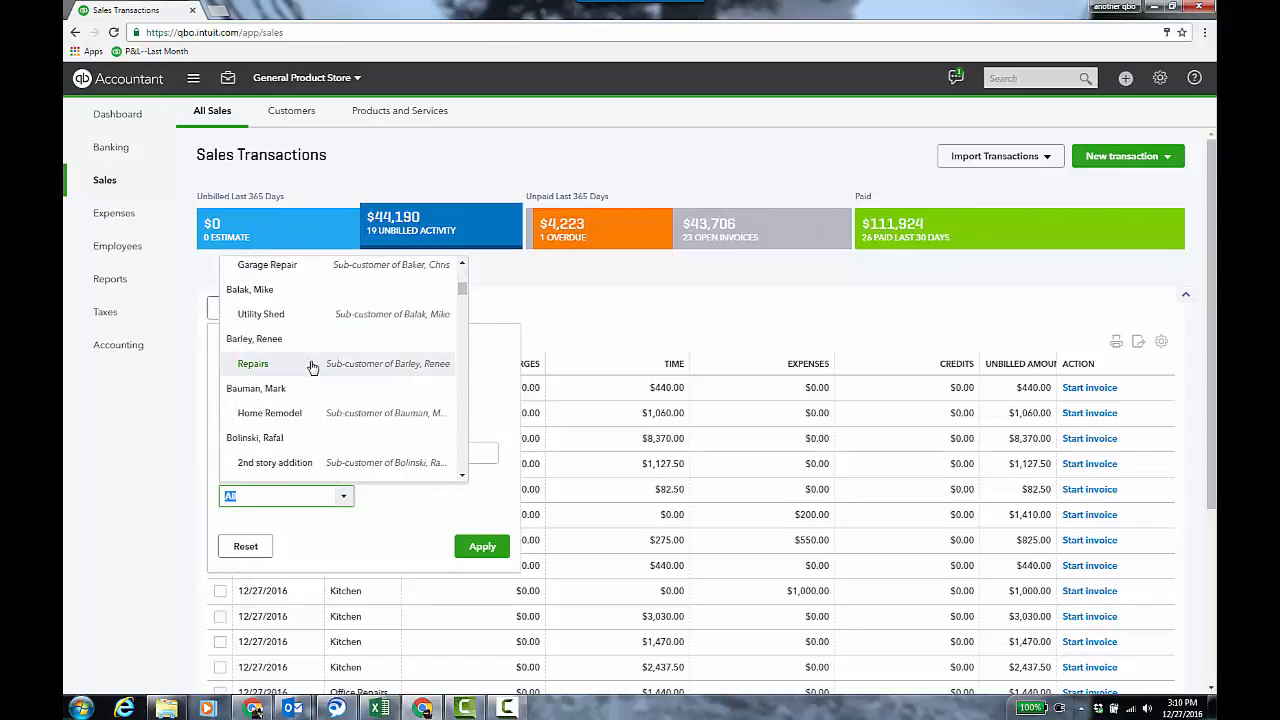
scroll(312, 367, "down", 2)
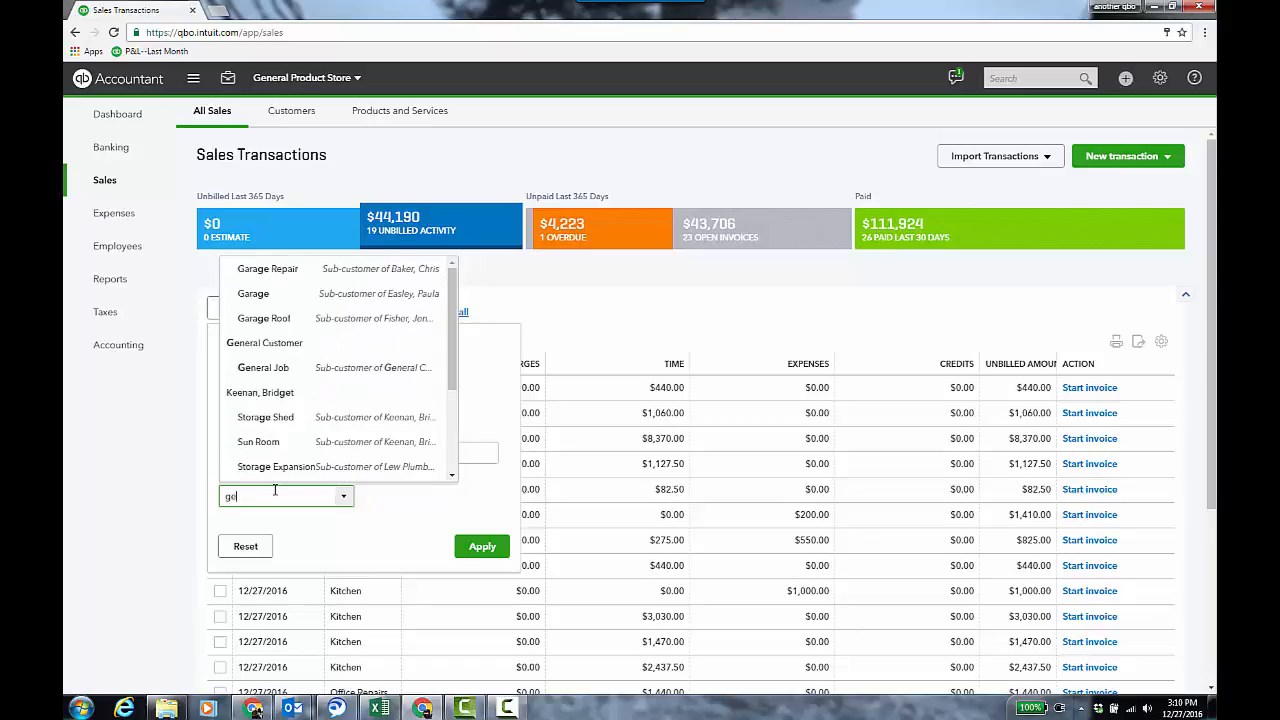
left_click(276, 365)
left_click(497, 556)
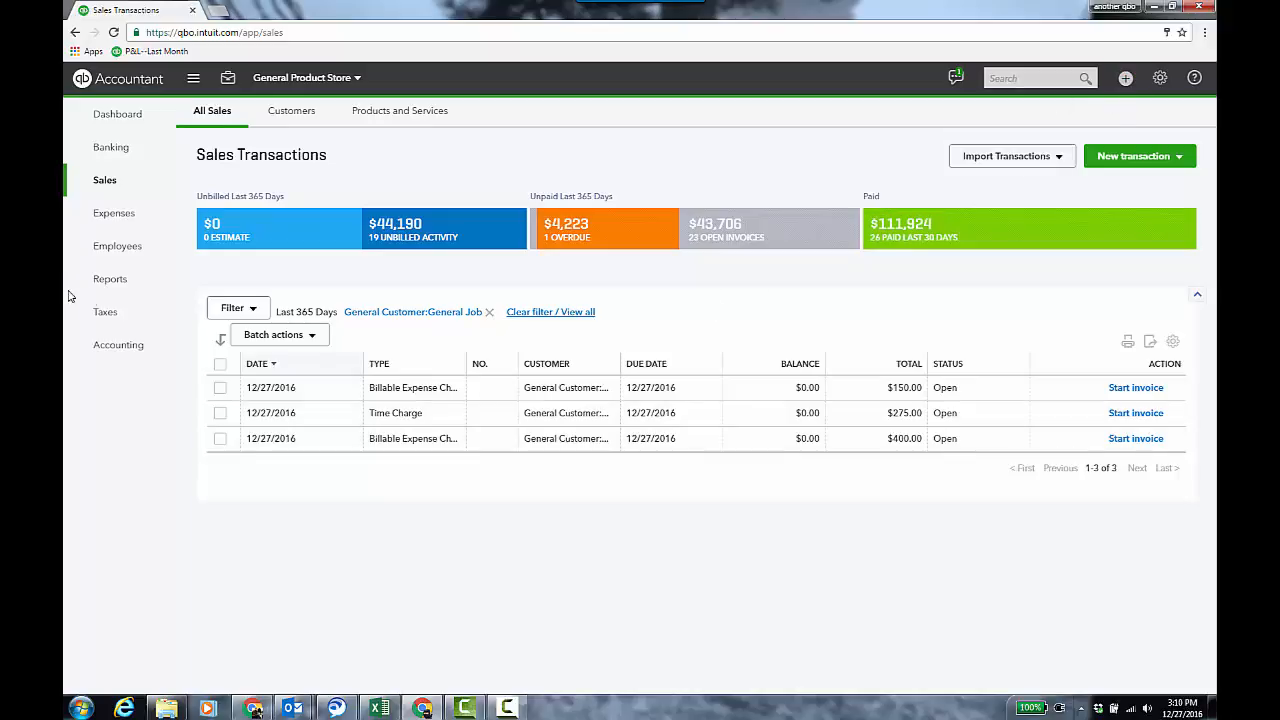
Run the Unbilled Charges report from the Review Sales group of all reports.
left_click(118, 282)
left_click(666, 346)
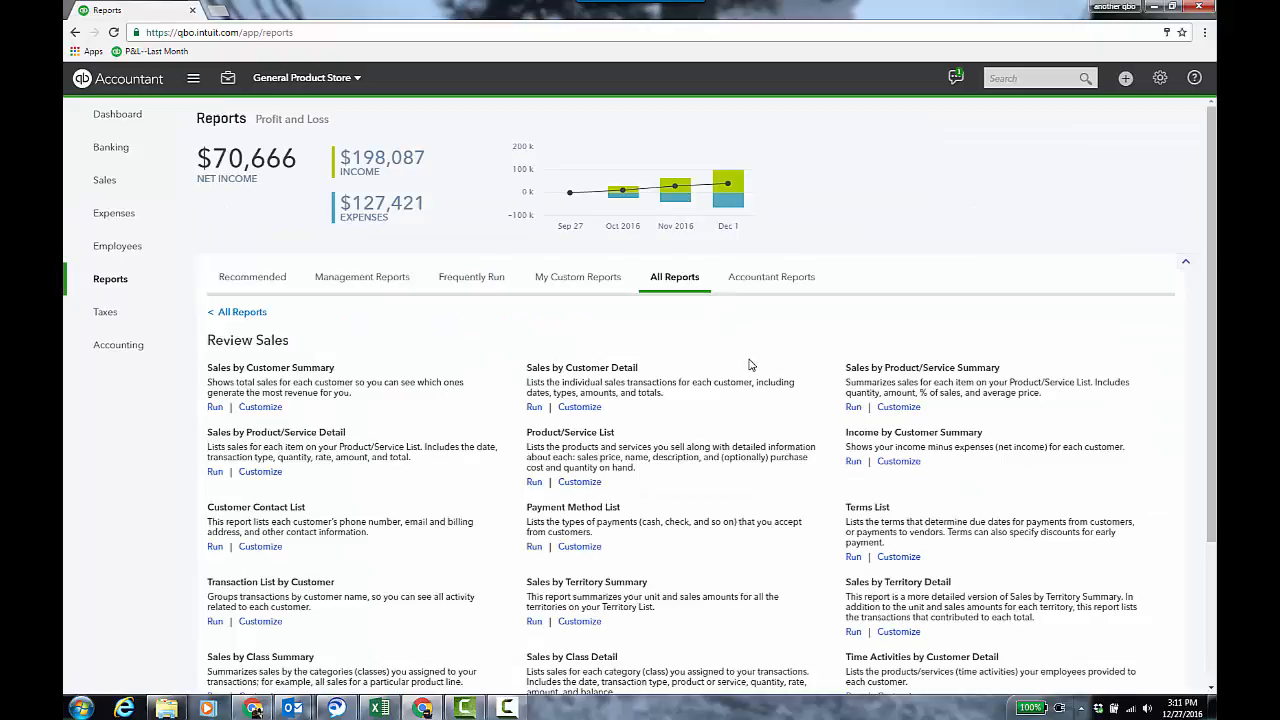
scroll(760, 450, "down", 2)
left_click(872, 544)
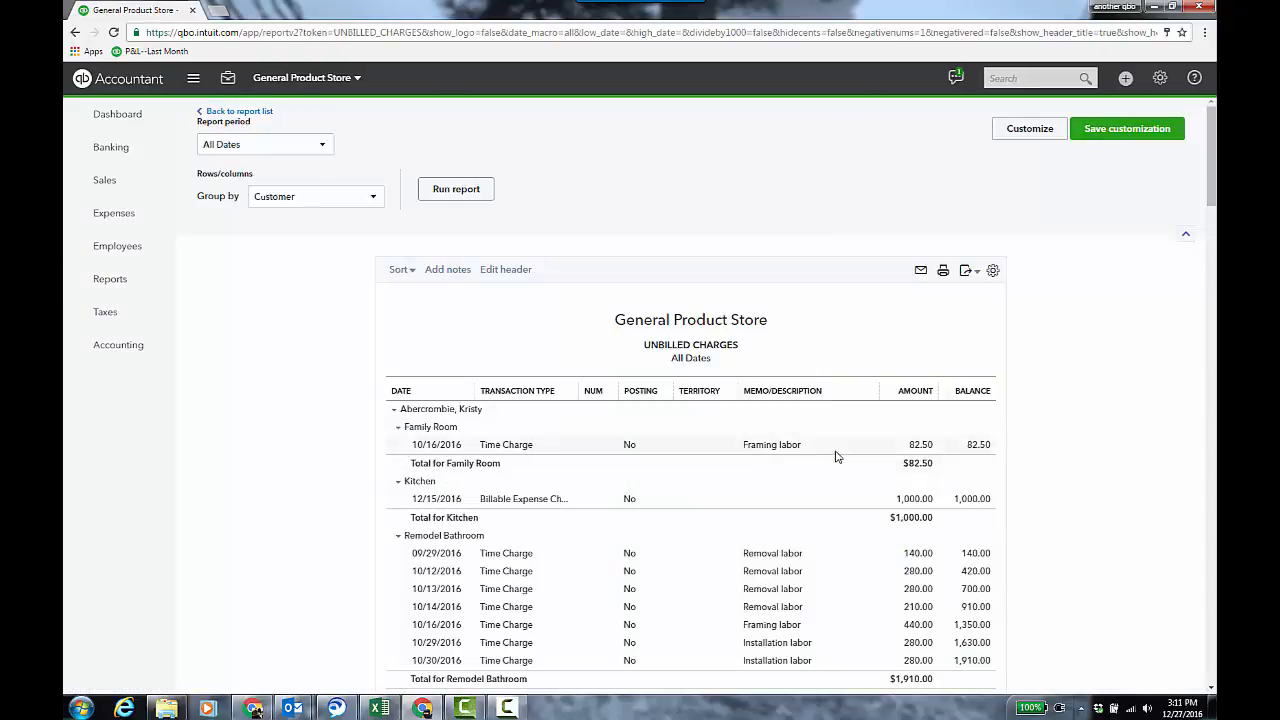
Create a new invoice for General Job under General Customer.
scroll(1100, 442, "down", 10)
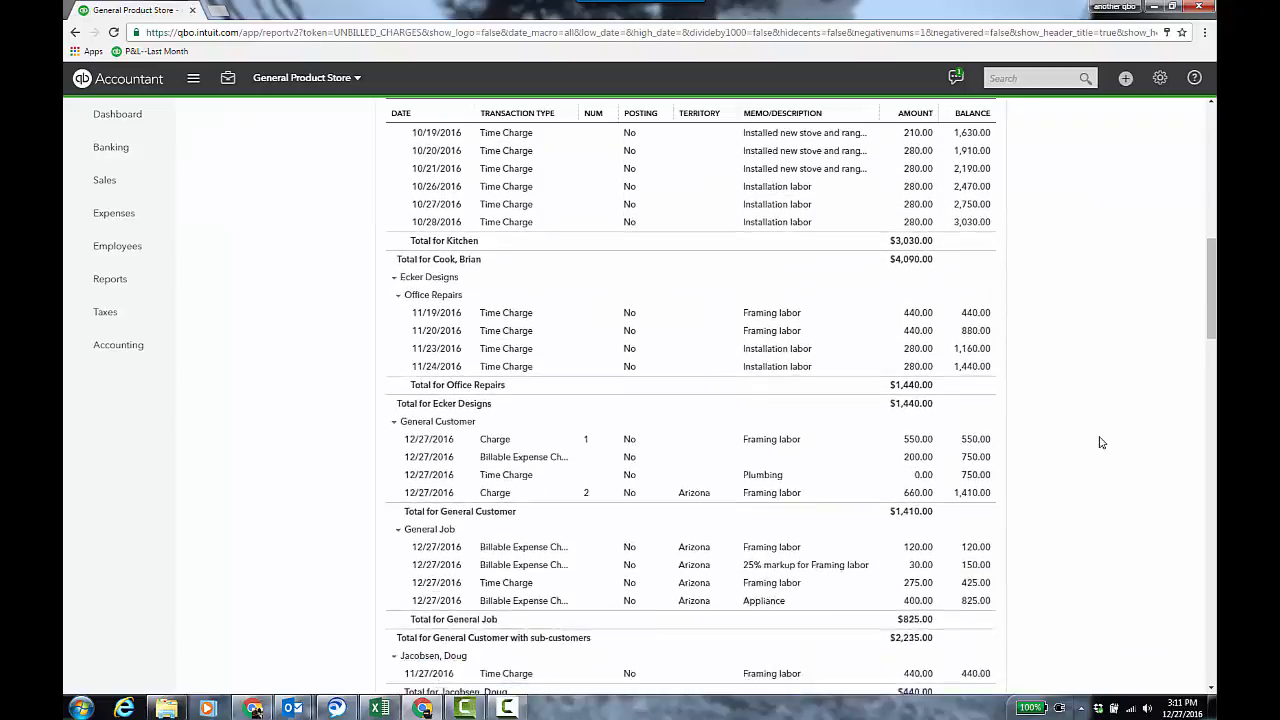
scroll(1100, 442, "down", 1)
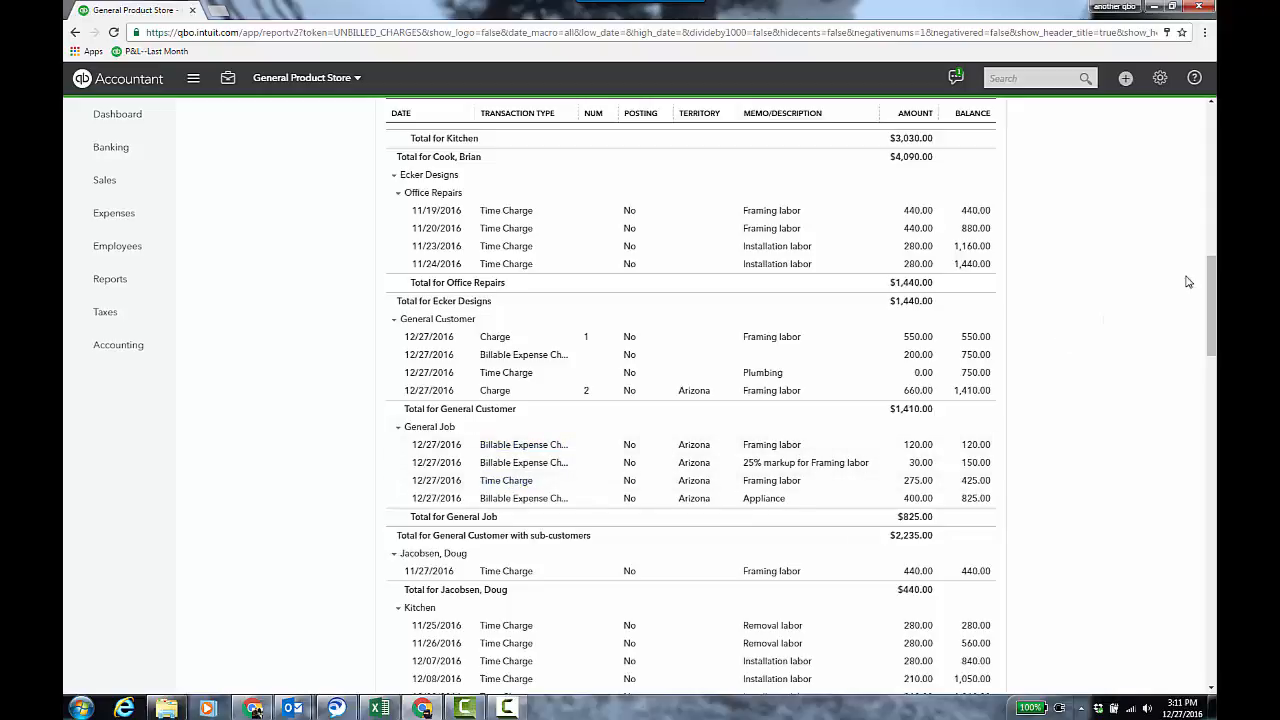
left_click(1125, 78)
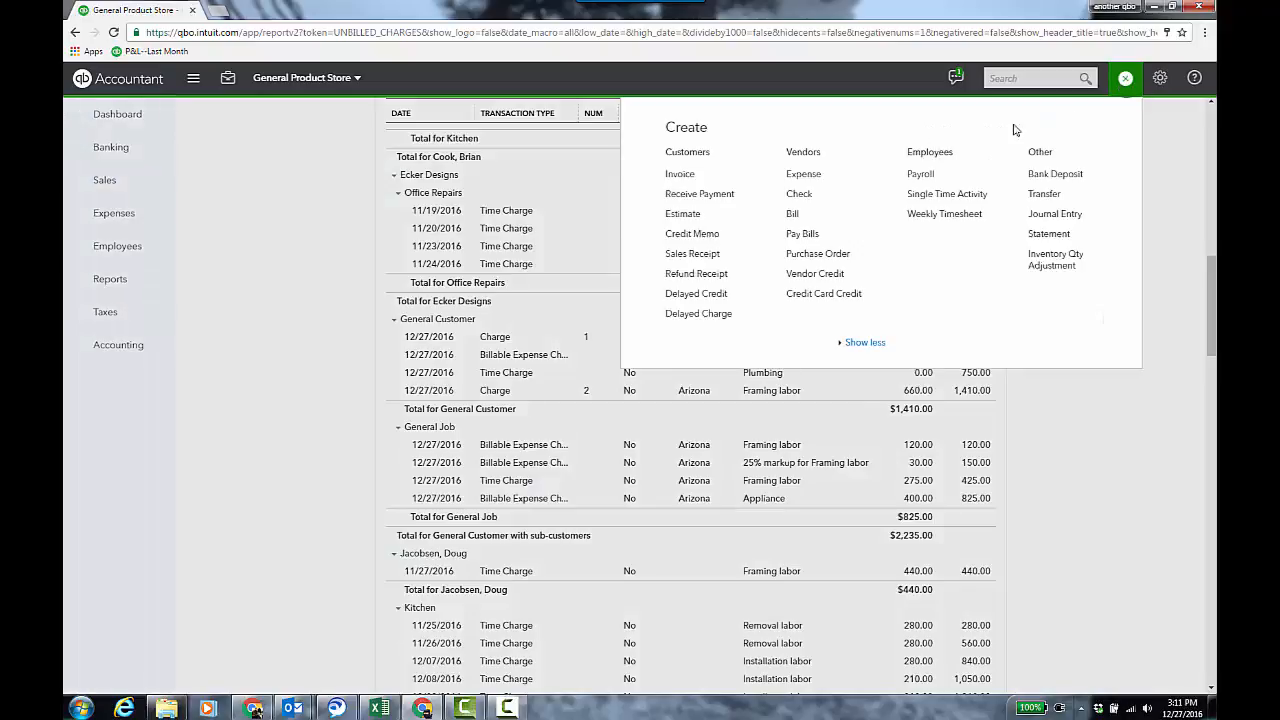
left_click(679, 176)
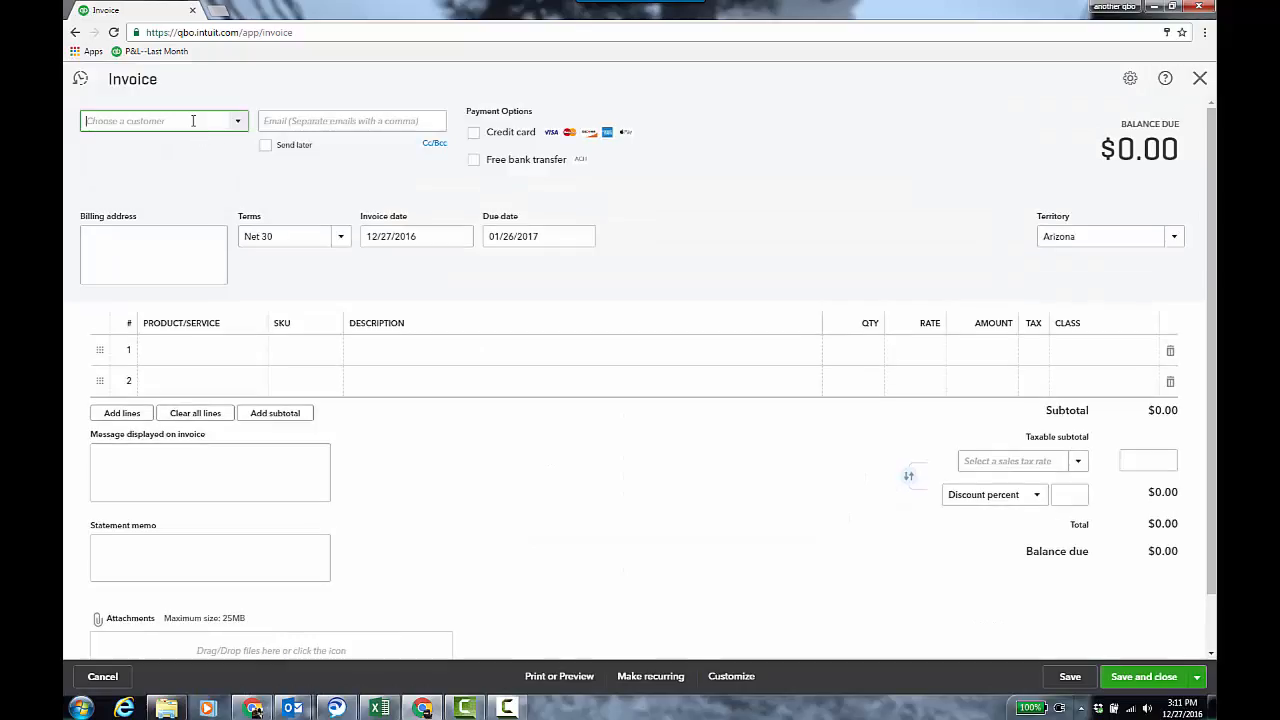
type("gen")
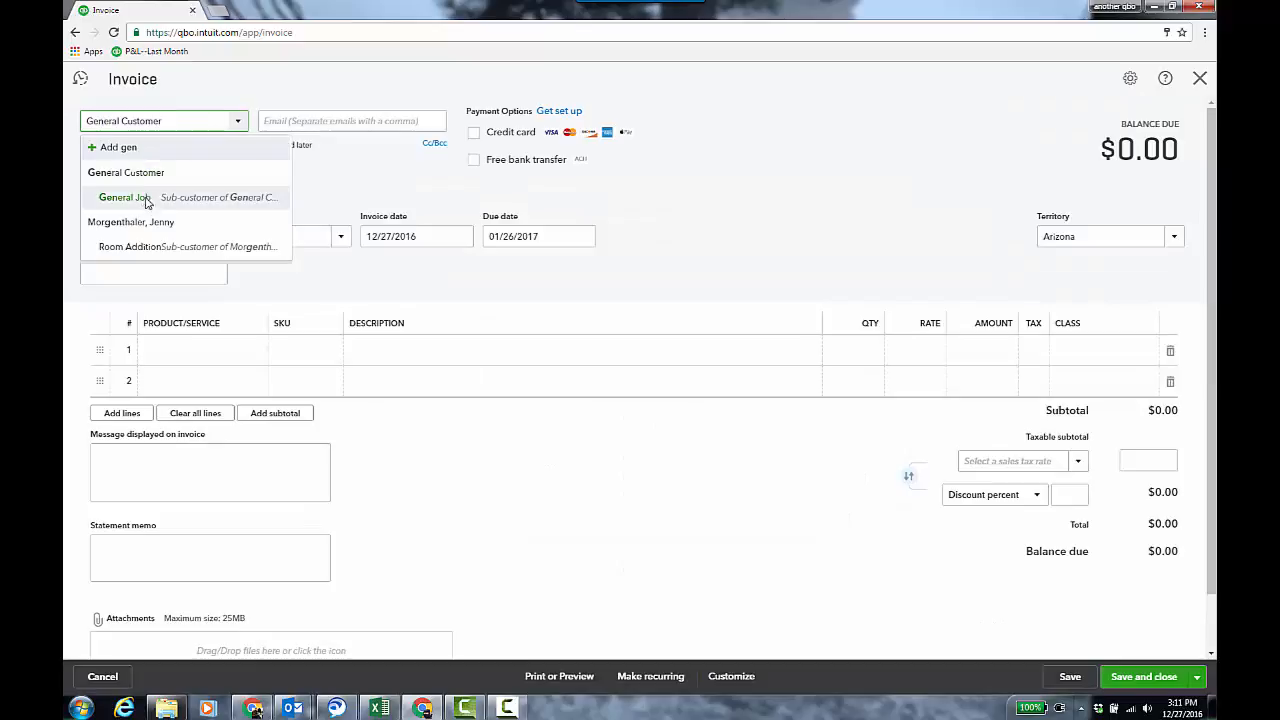
left_click(146, 200)
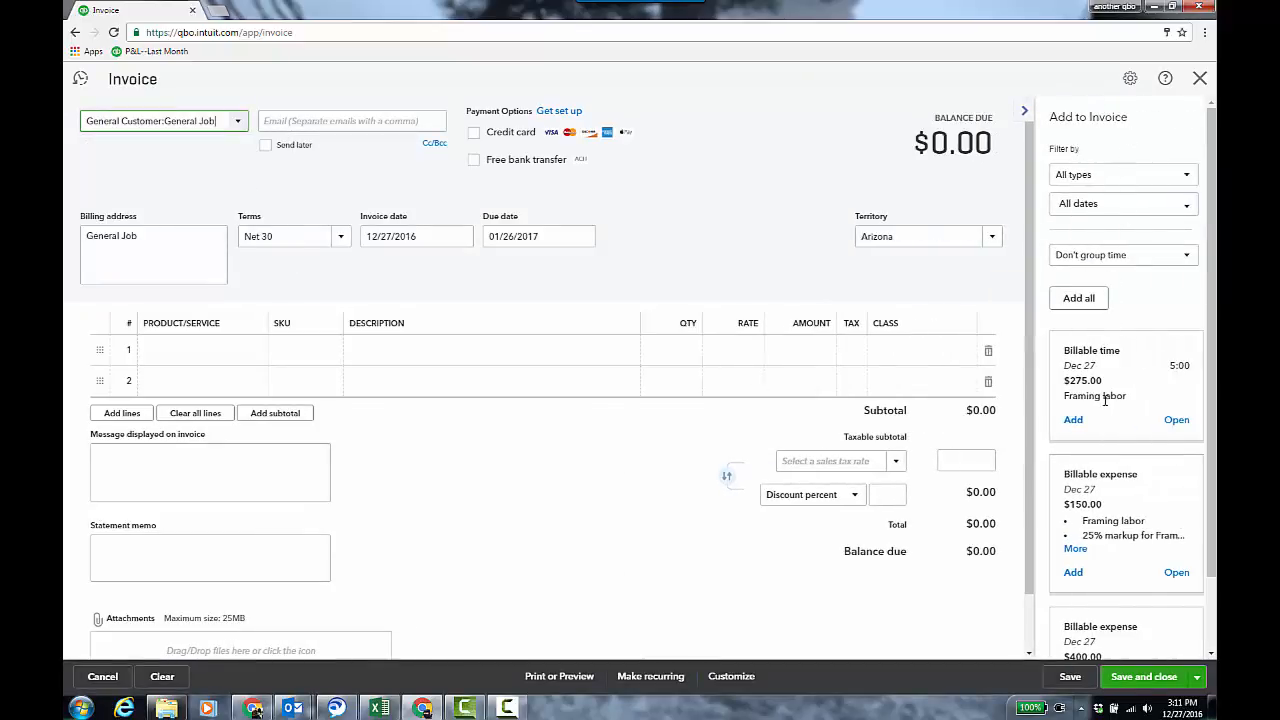
Group the job's billable time by service, add all billable charges to the invoice, and save and close it.
left_click(1187, 176)
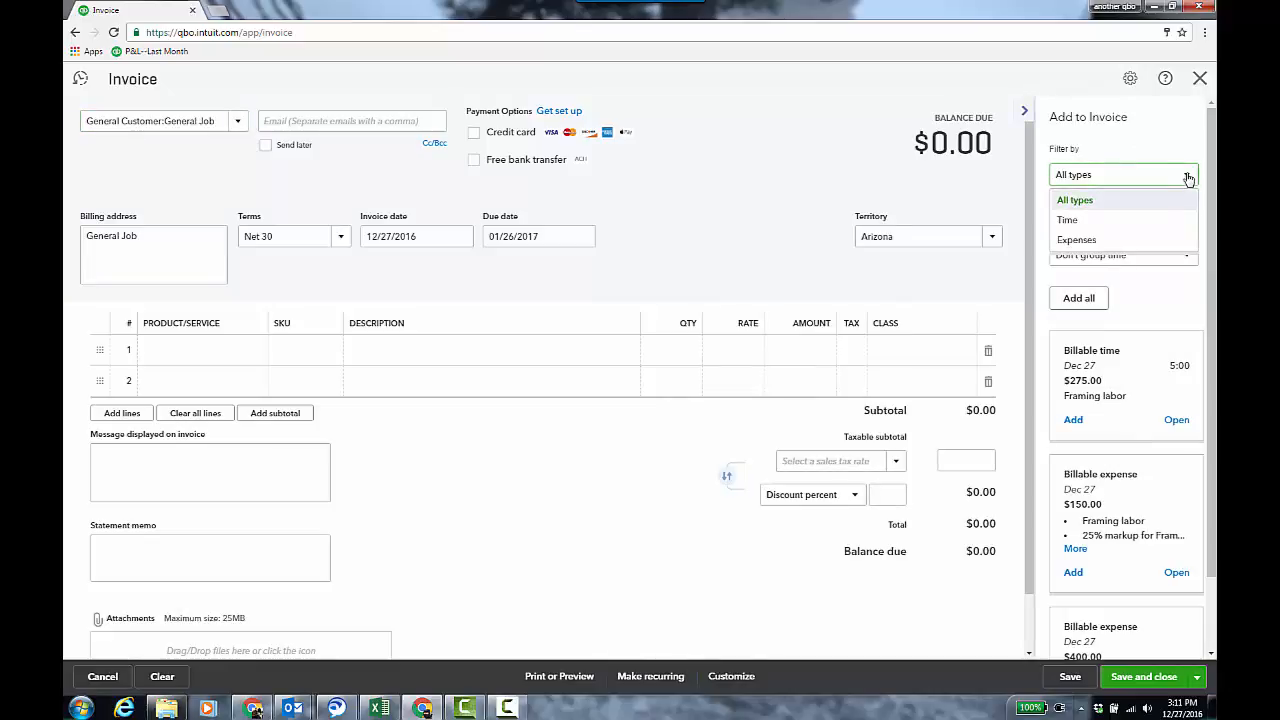
left_click(1173, 146)
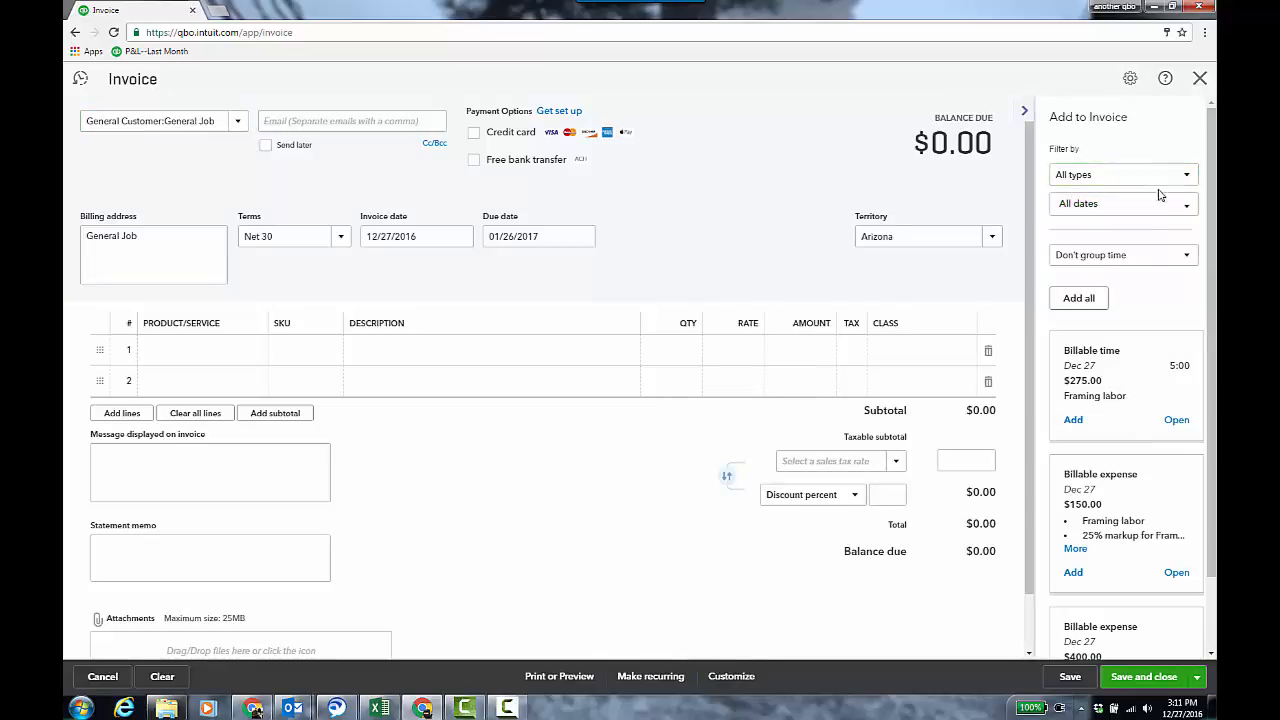
left_click(1187, 258)
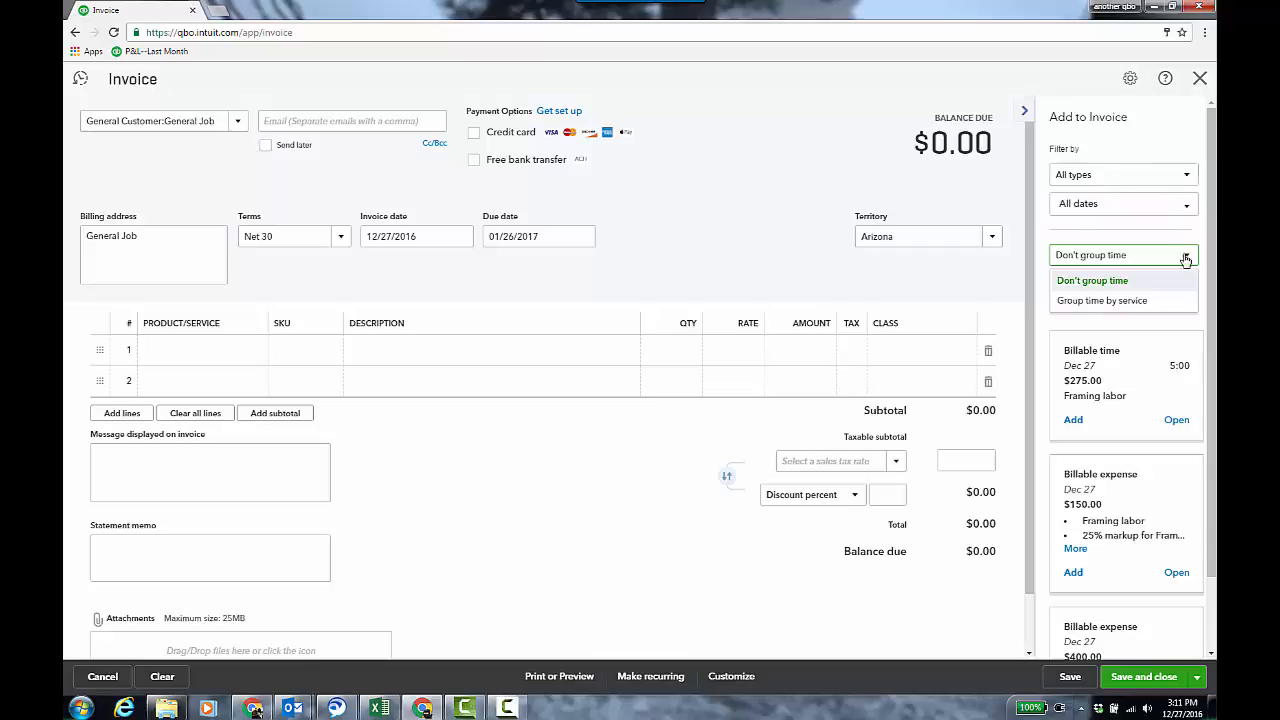
left_click(1135, 303)
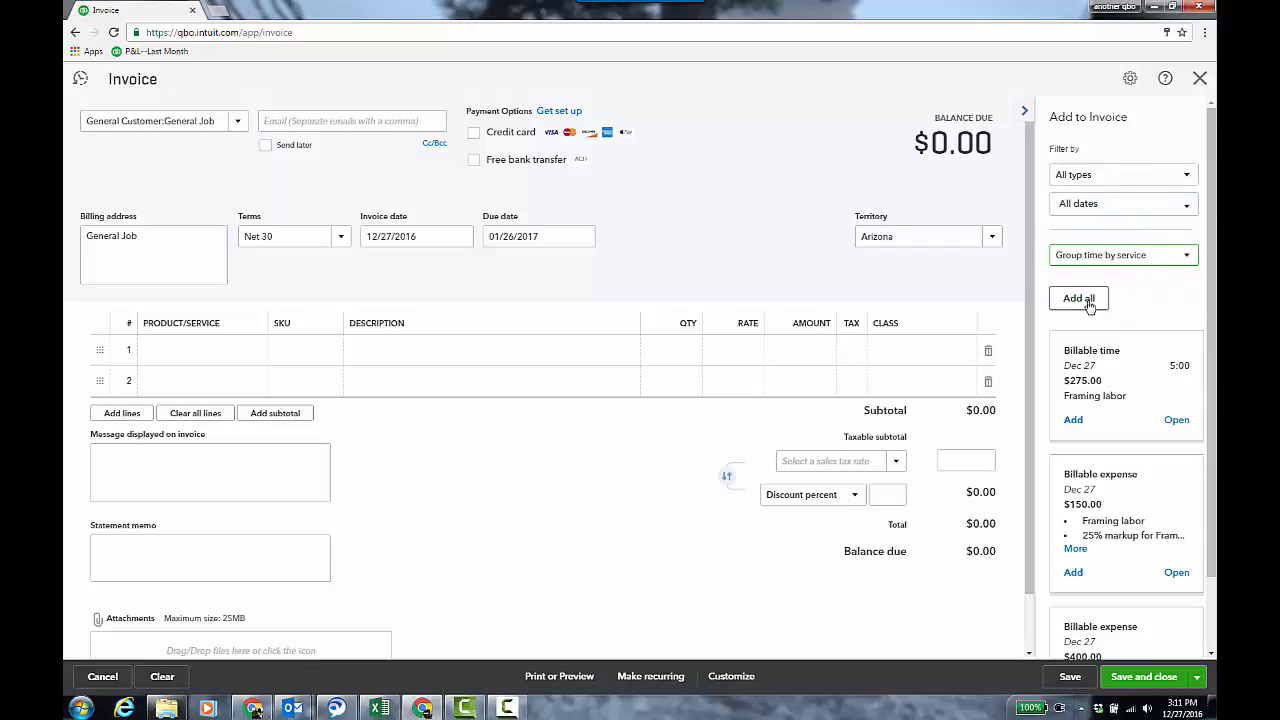
scroll(1211, 308, "down", 2)
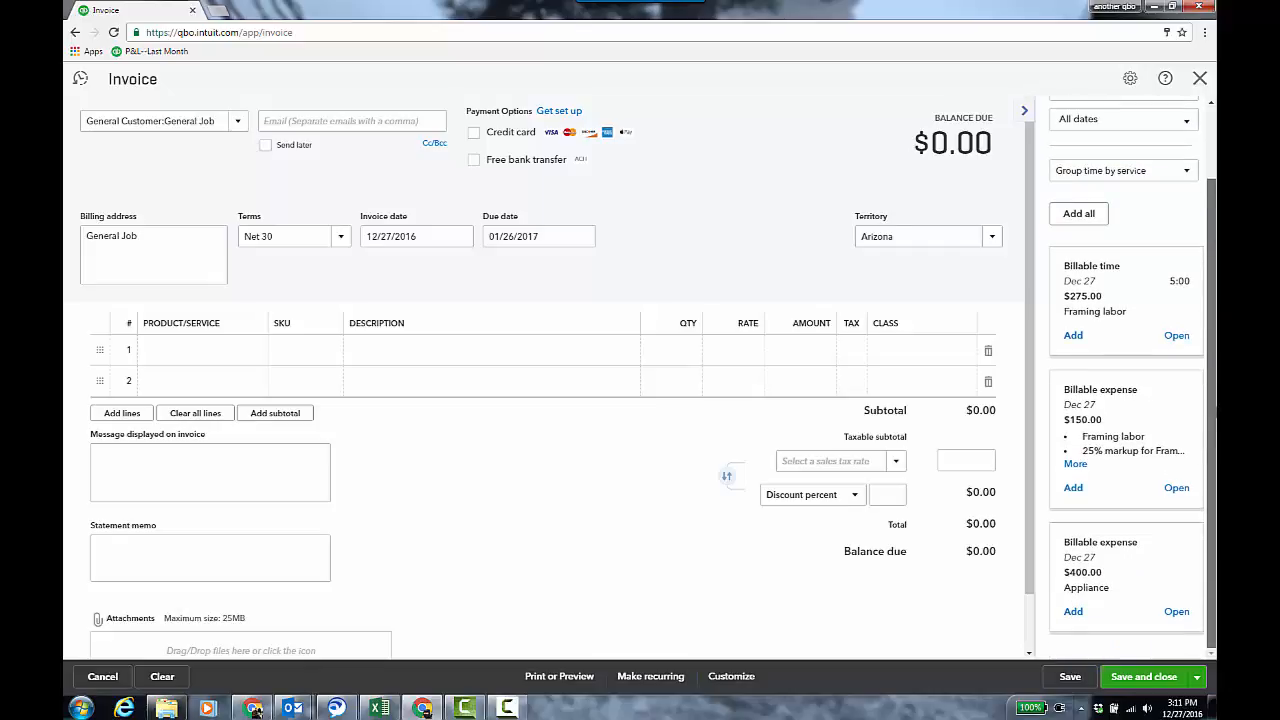
scroll(1211, 308, "up", 2)
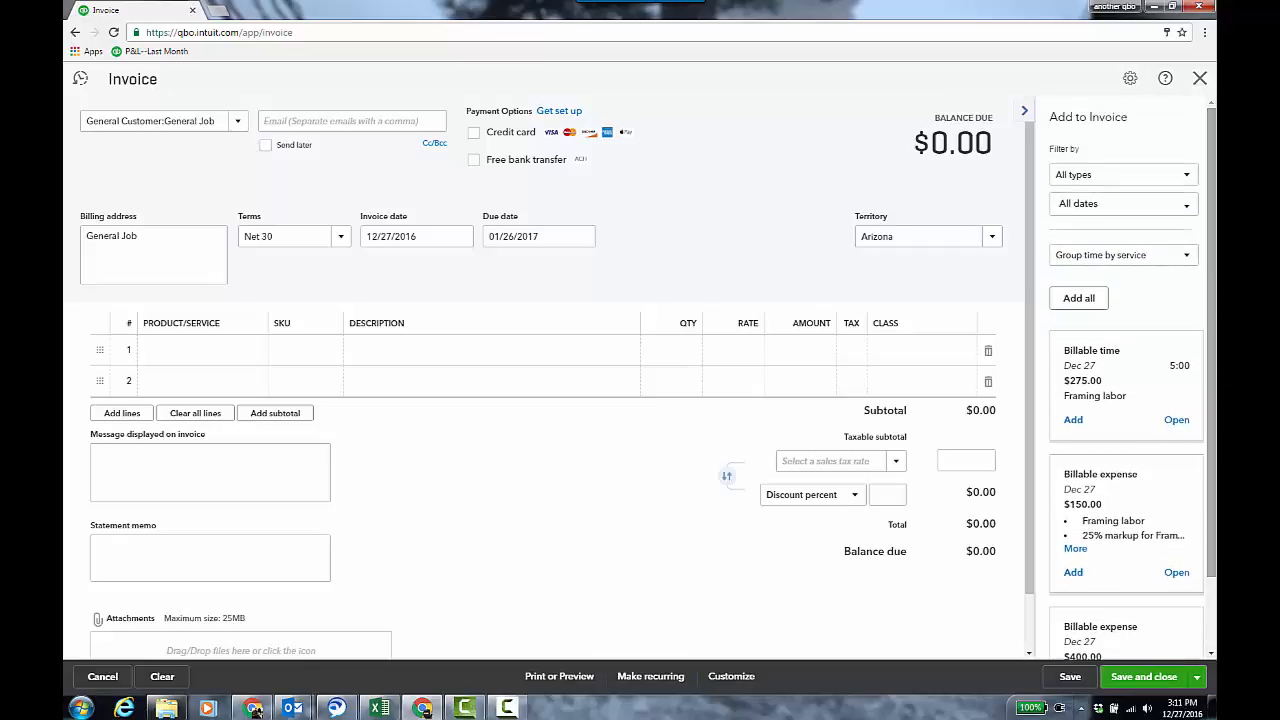
left_click(1088, 297)
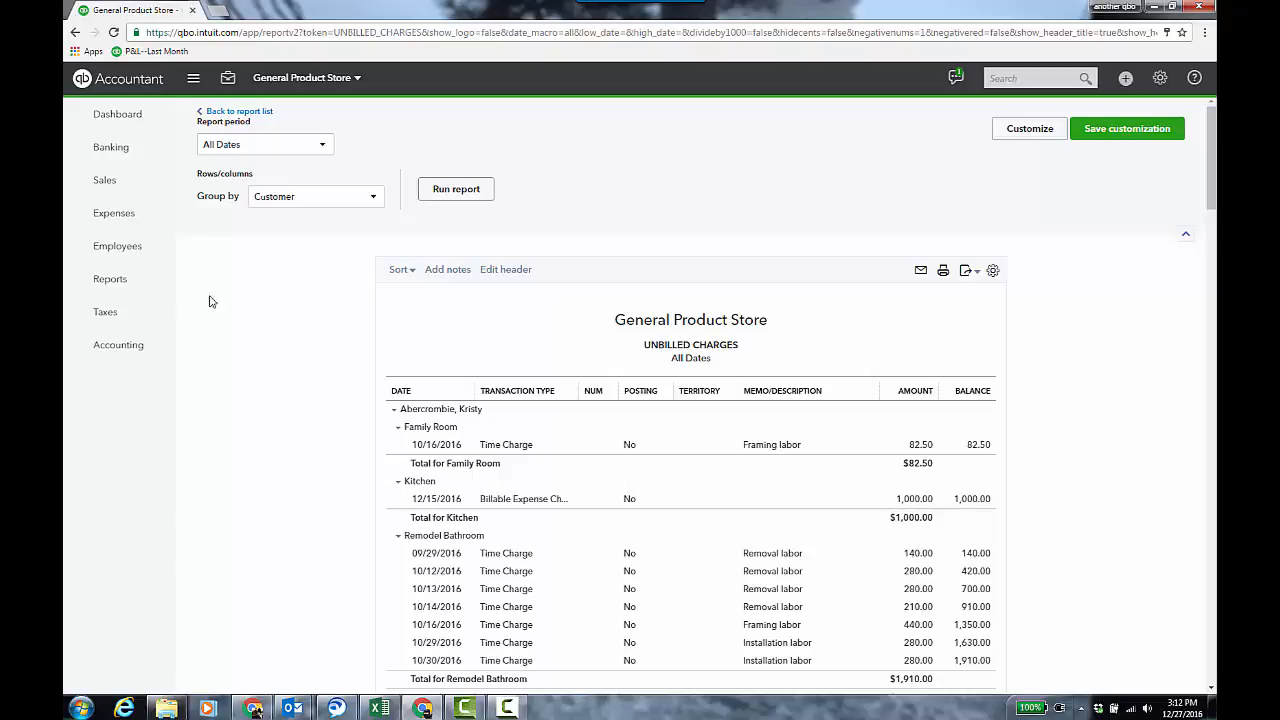
Open the customization of the Profit and Loss by Customer report from the Business Overview group of all reports.
left_click(112, 282)
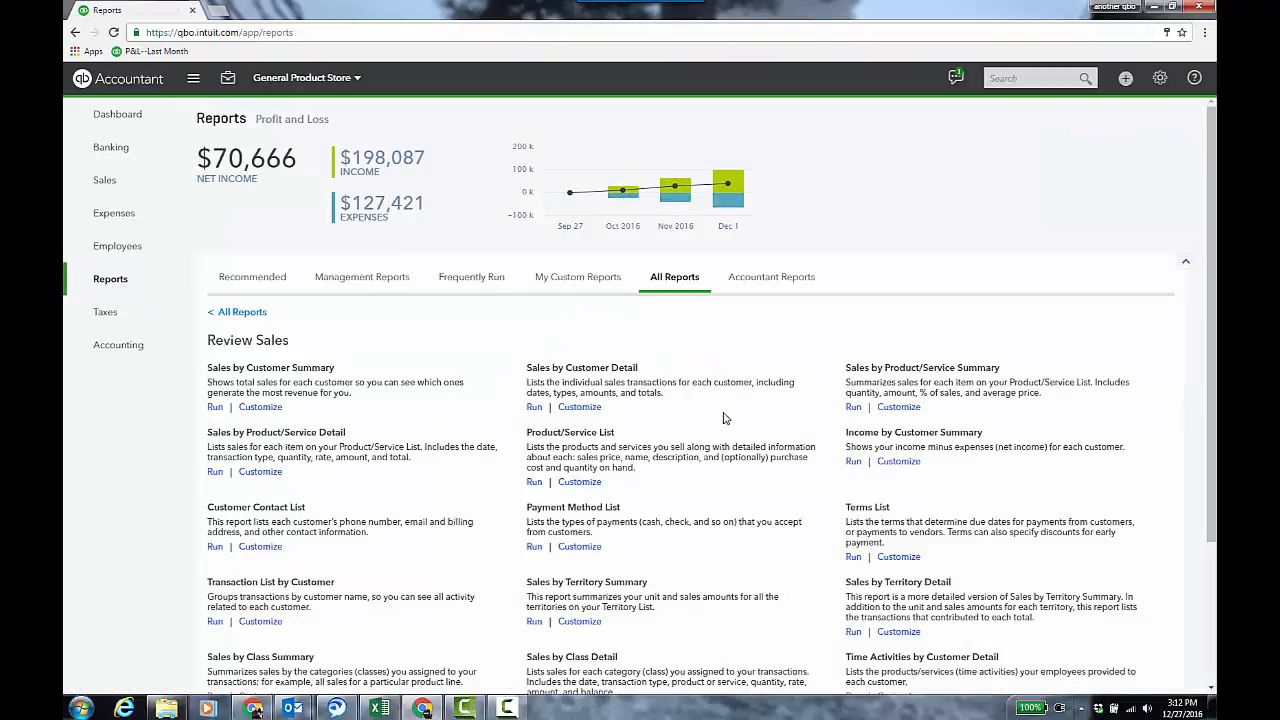
left_click(245, 312)
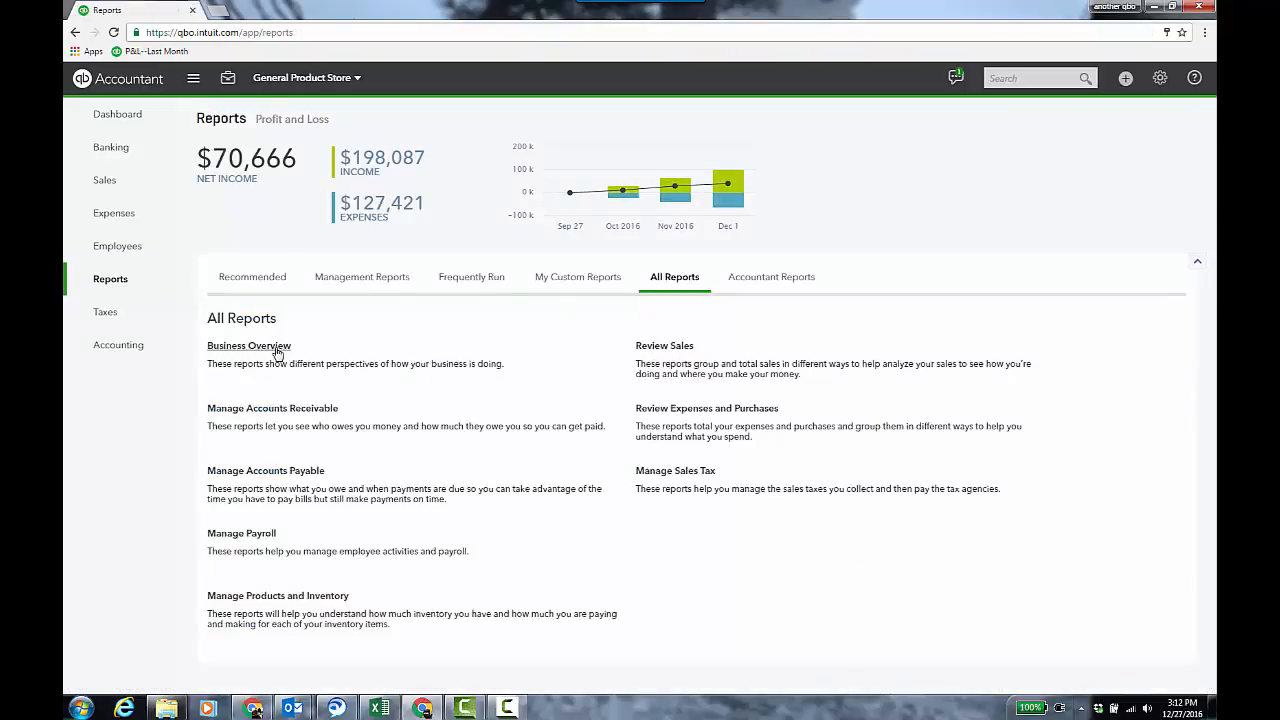
left_click(276, 346)
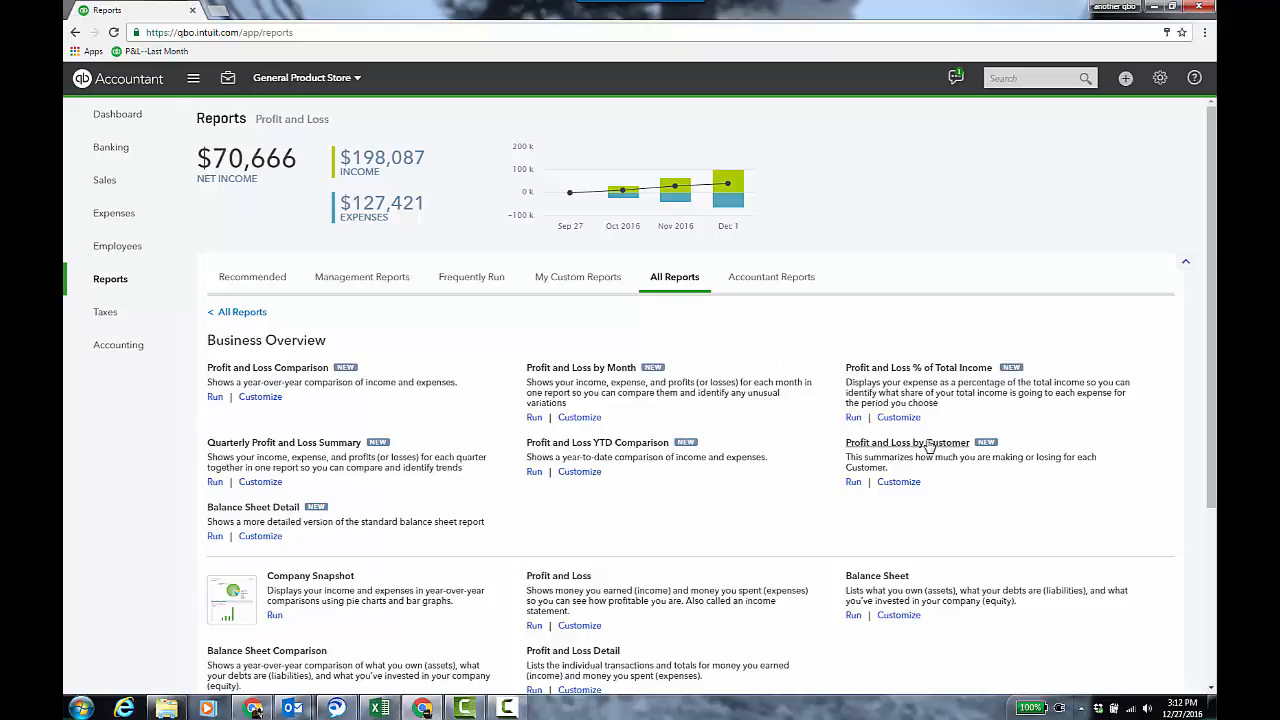
left_click(921, 483)
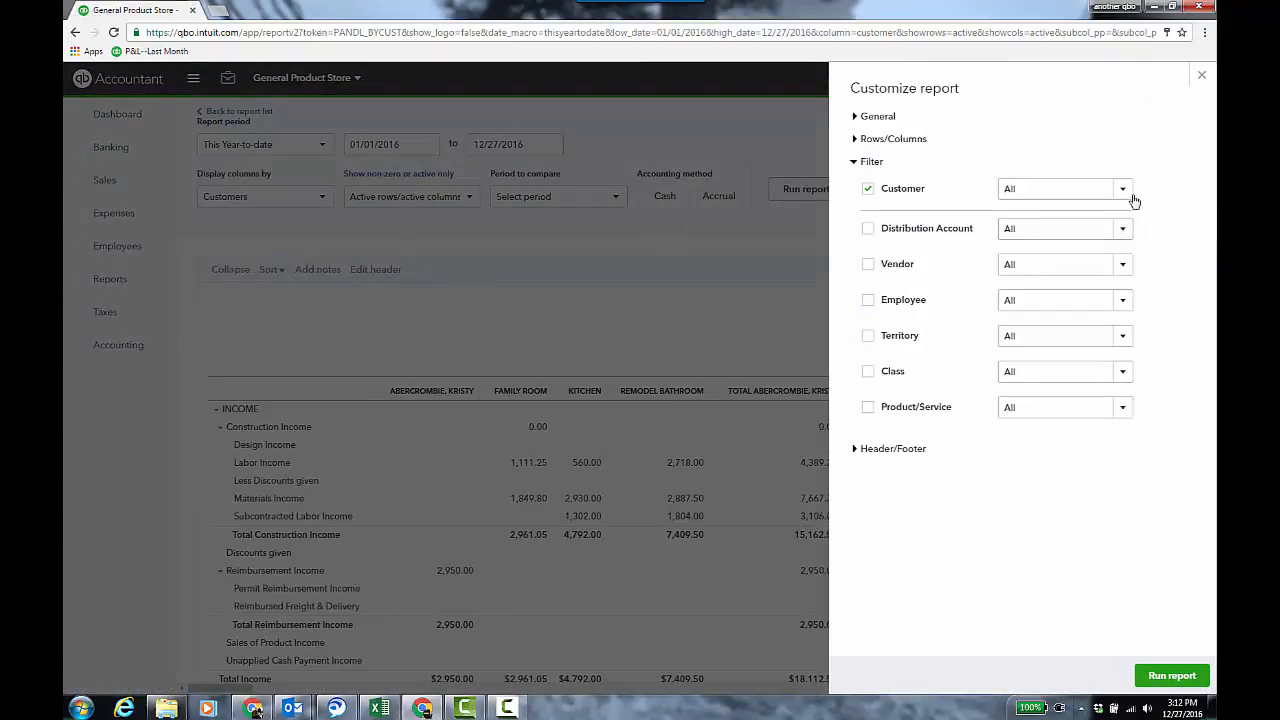
Filter the Profit and Loss by Customer report to General Customer:General Job, and run it for the period Today.
left_click(1123, 193)
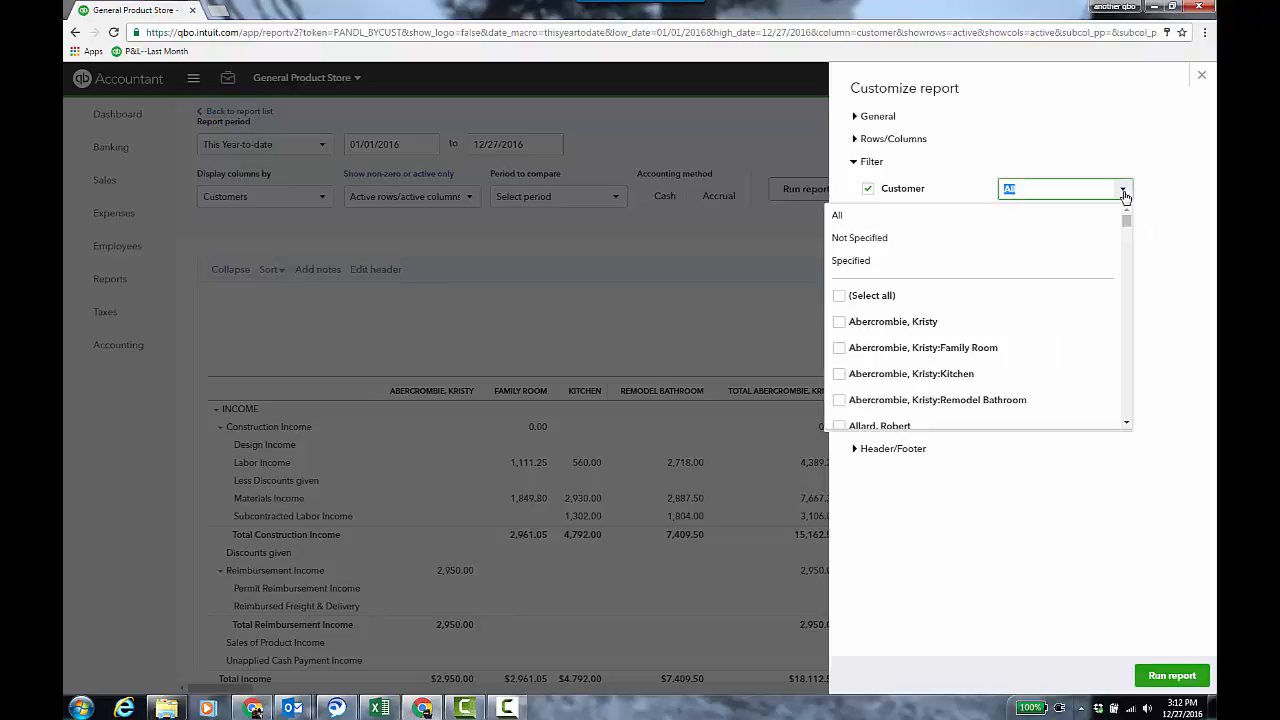
left_click_drag(1127, 225, 1129, 302)
left_click(840, 305)
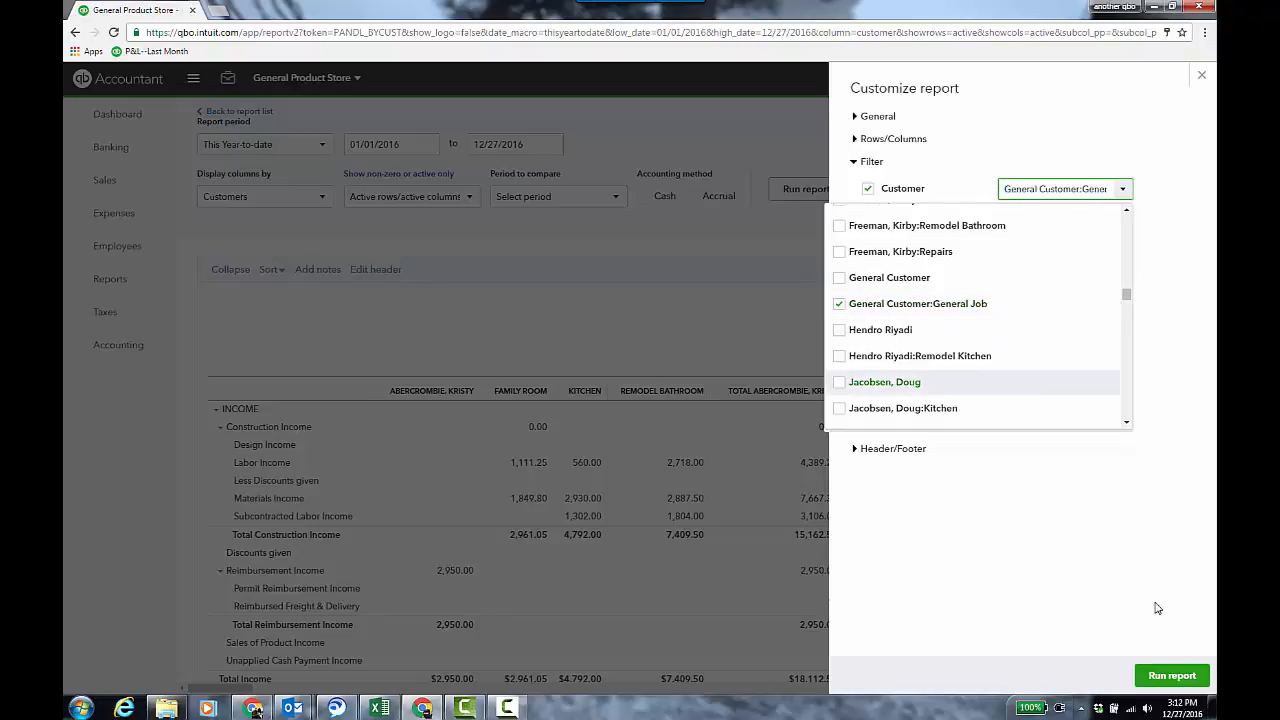
left_click(1172, 677)
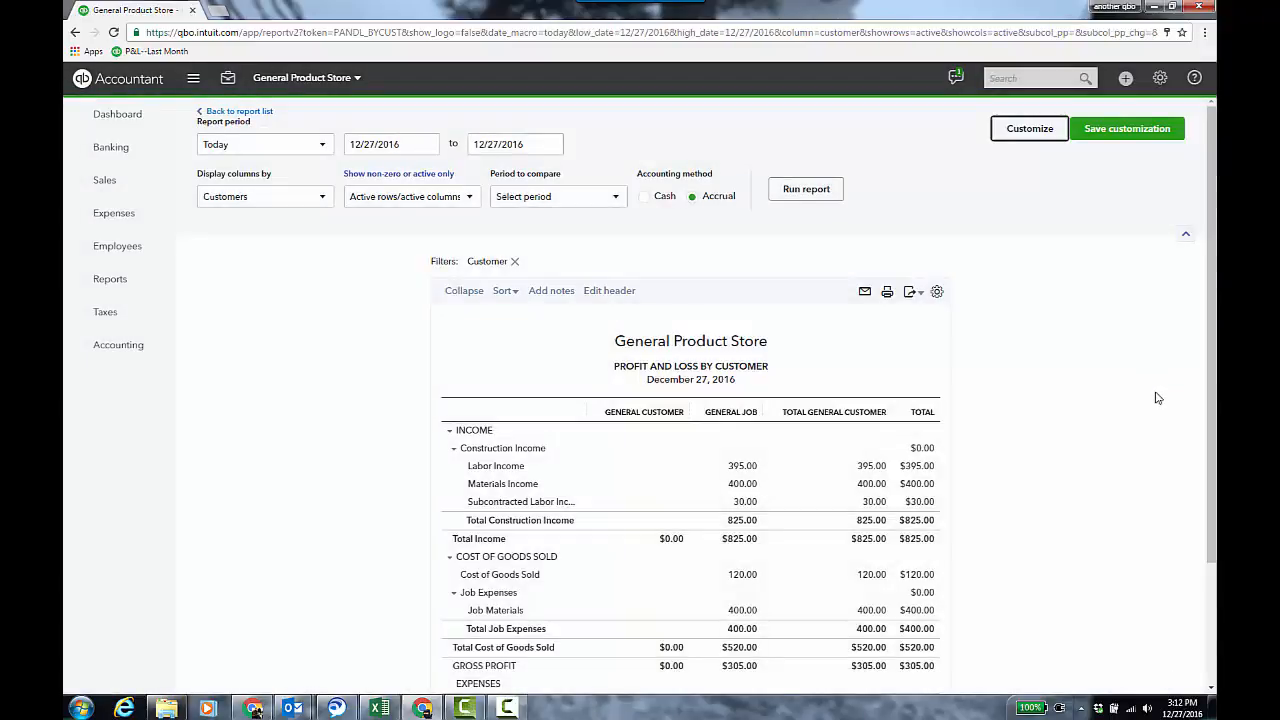
scroll(1158, 395, "down", 3)
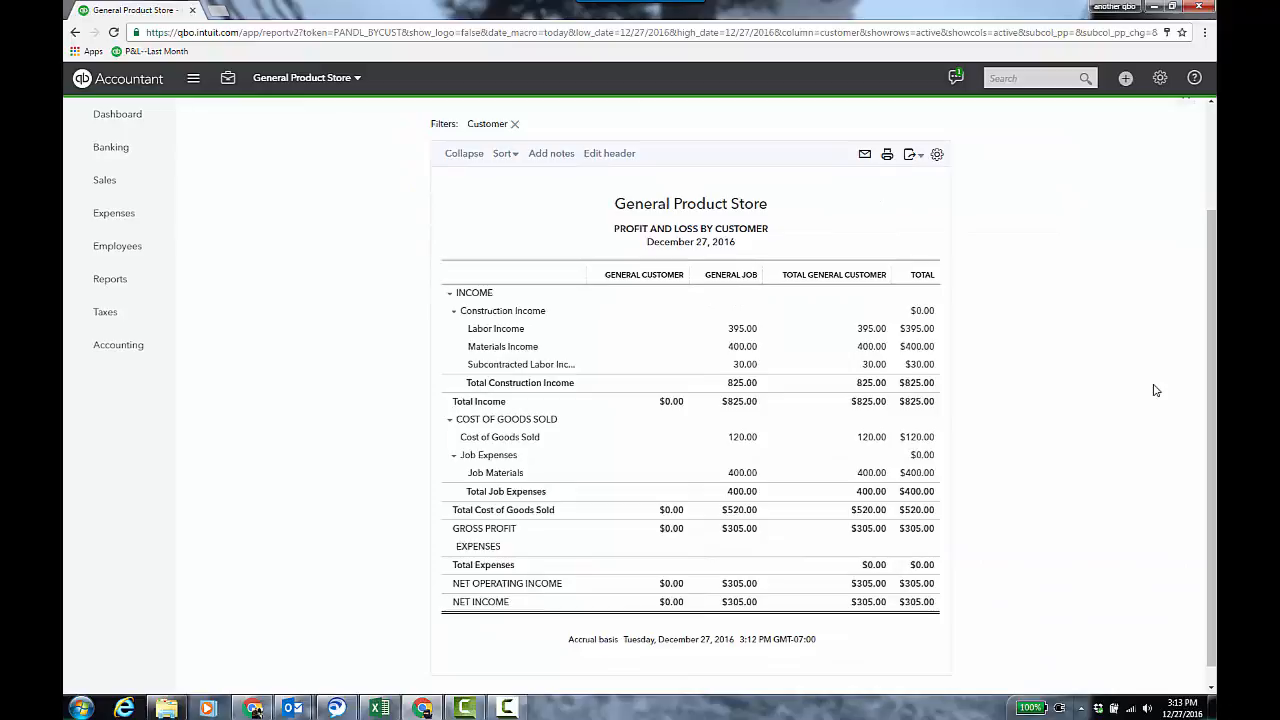